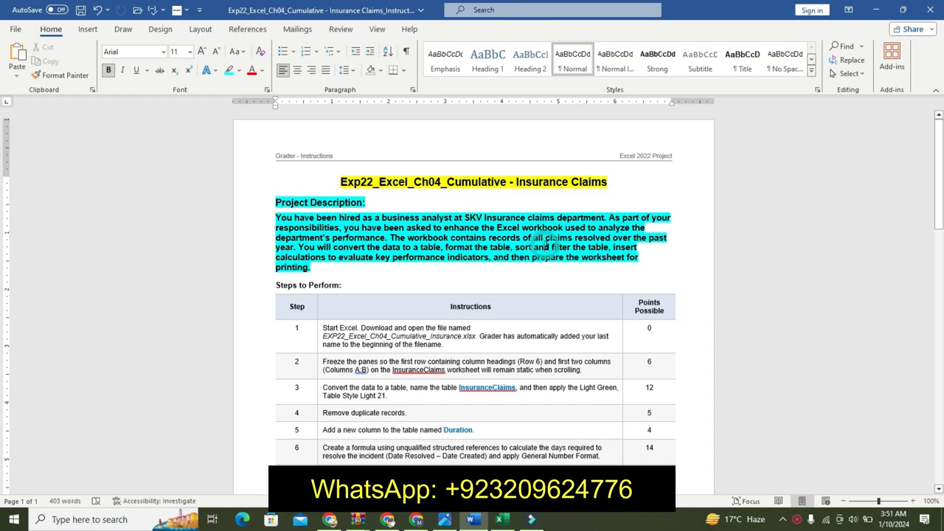
- Review the project description paragraph, switch to Excel and look over the InsuranceClaims worksheet
triple_click(278, 219)
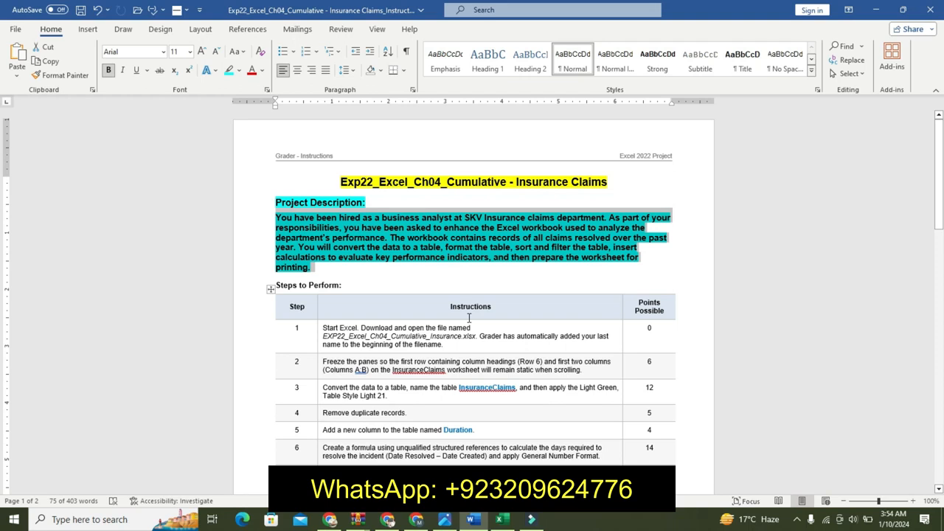
click(501, 520)
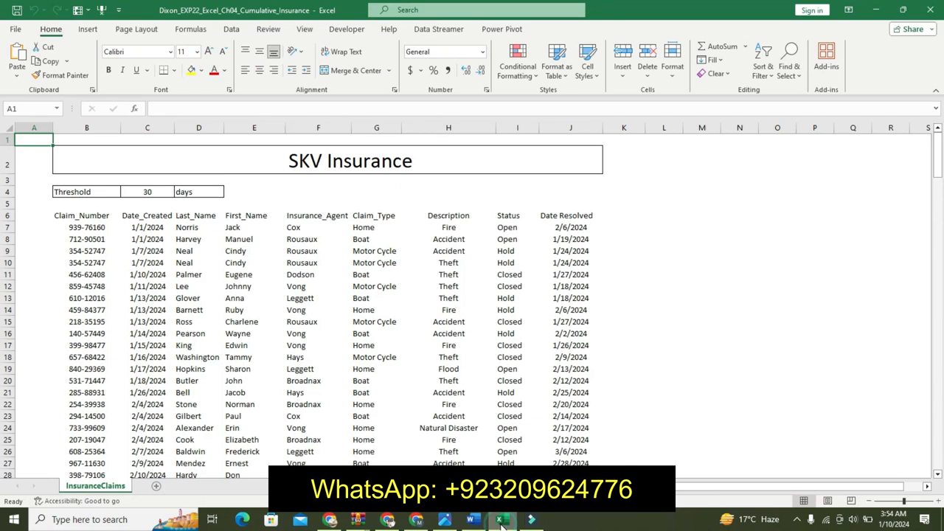
click(407, 392)
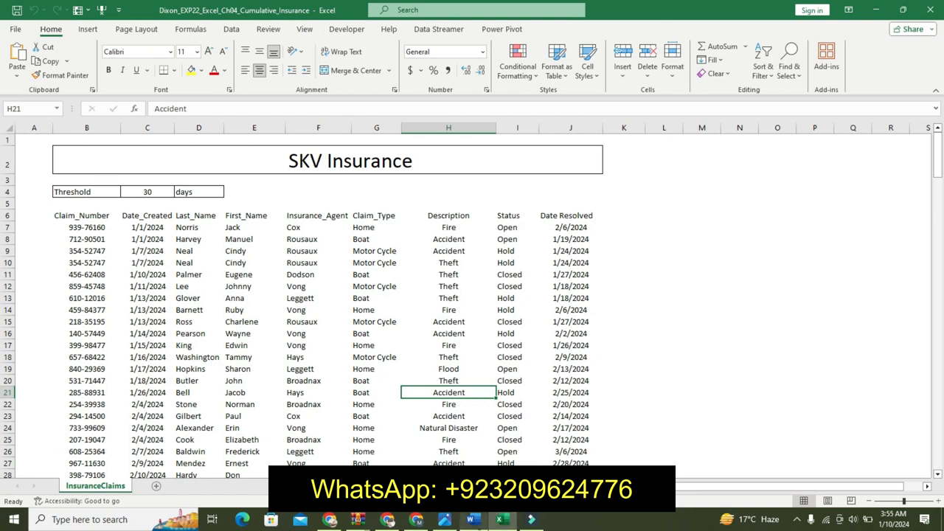
- Switch to Word and undo the highlighting and emphasis formatting on the document title and project description
click(473, 519)
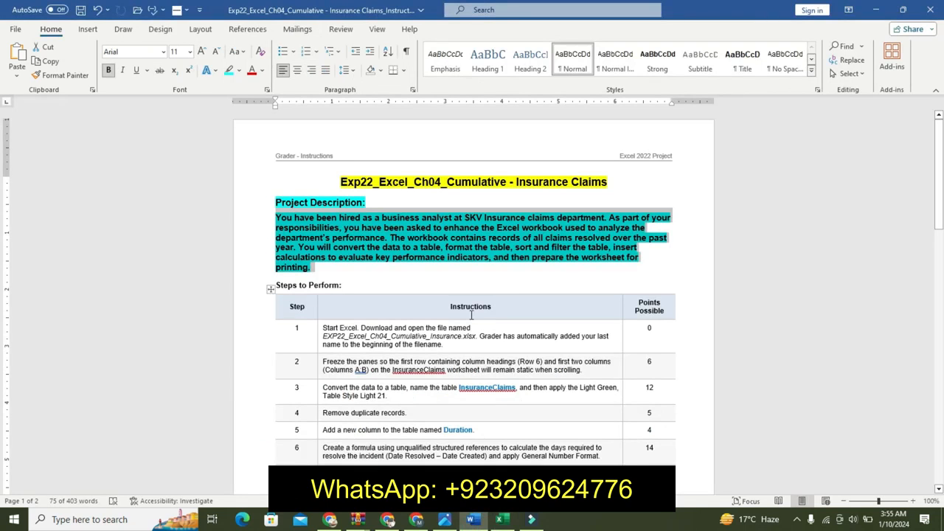
key(ctrl+z)
key(ctrl+z)
key(ctrl+z)
key(ctrl+z)
key(ctrl+z)
key(ctrl+z)
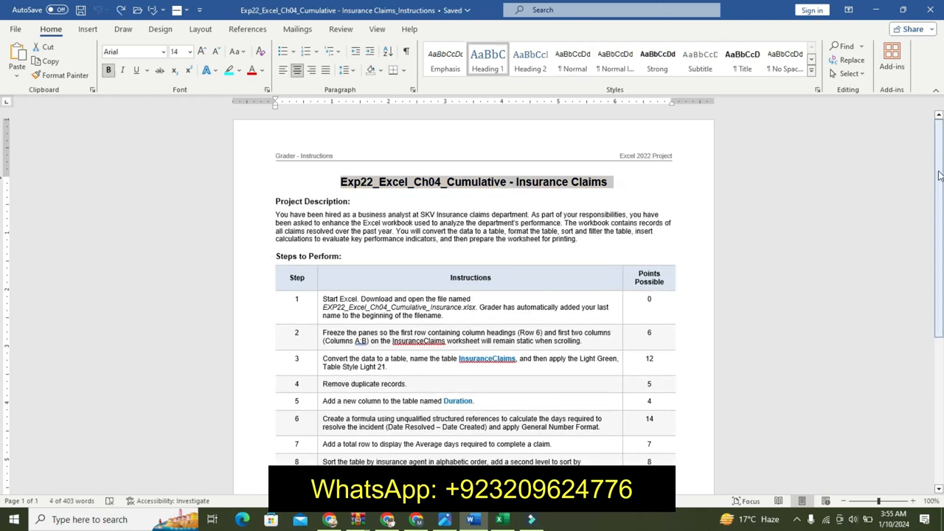
- Highlight the whole step 1 instruction in turquoise
scroll(928, 238, down, 3)
scroll(928, 238, down, 1)
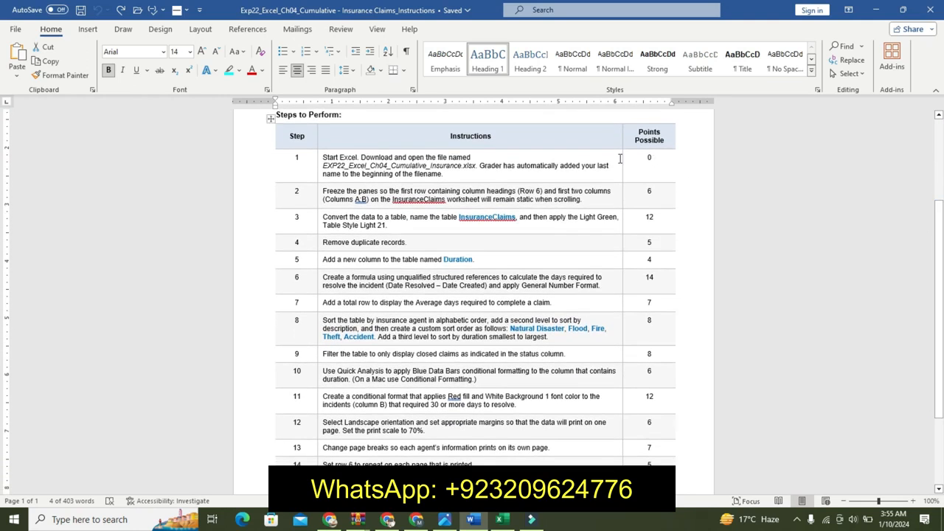
click(318, 170)
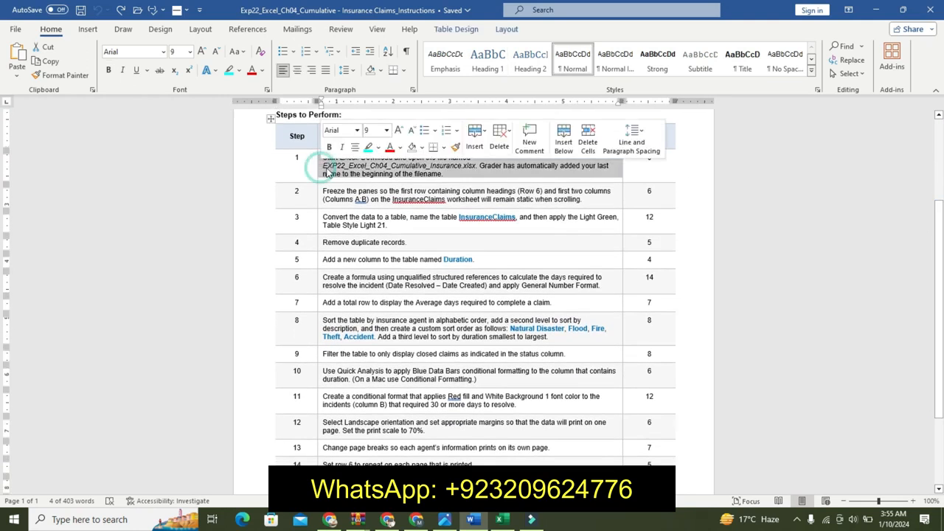
click(368, 146)
- Format the file name in the step 1 instruction as 12 pt bold with yellow highlighting
drag(325, 167, 481, 169)
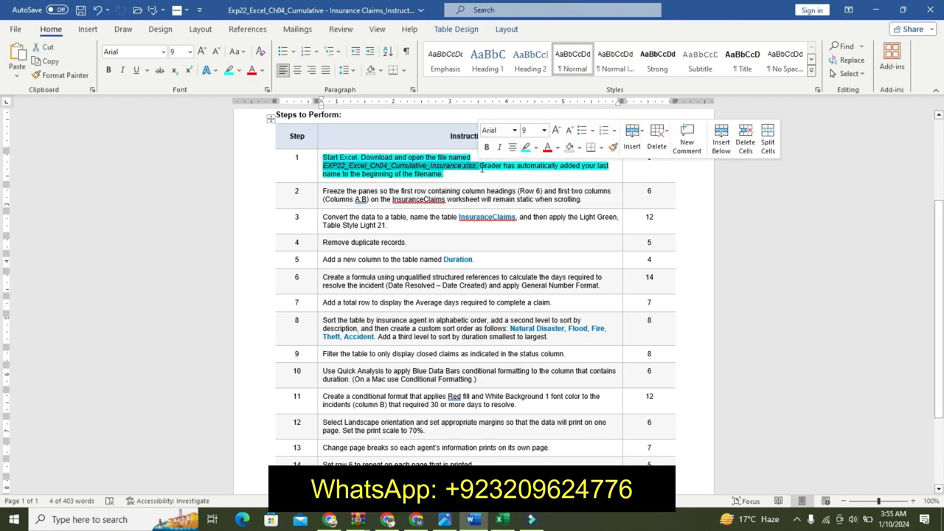
click(556, 131)
click(557, 130)
click(556, 131)
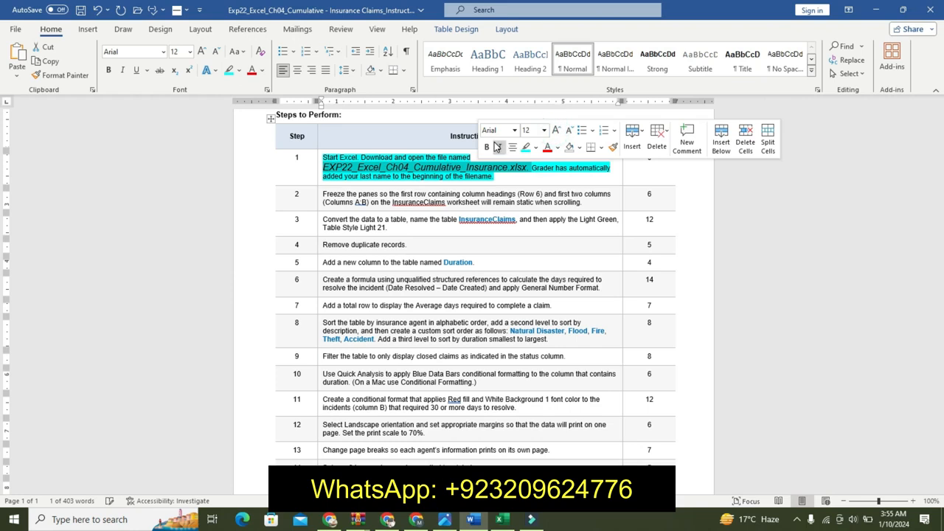
click(486, 147)
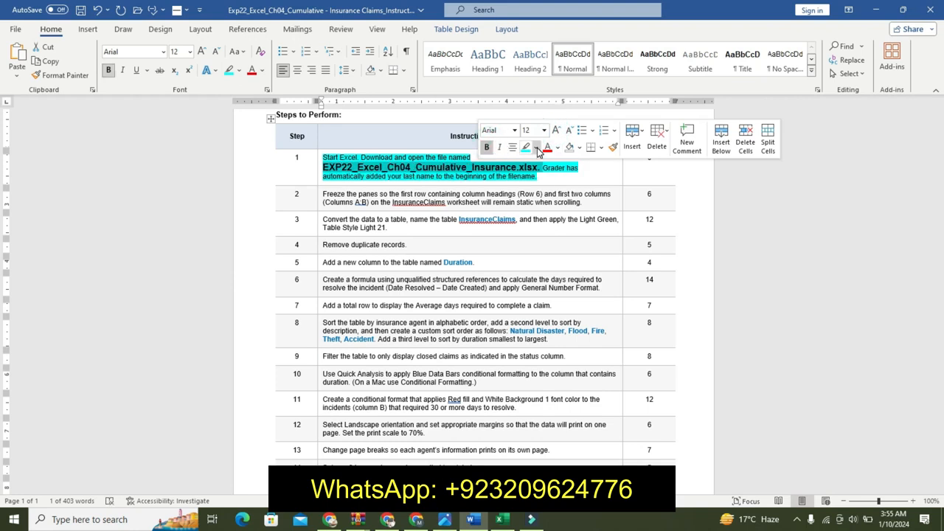
click(535, 147)
click(529, 163)
click(467, 167)
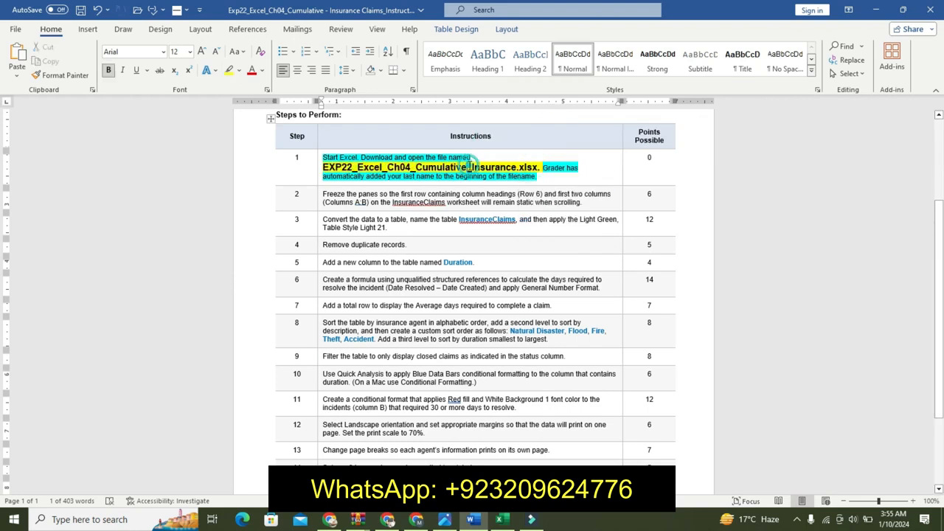
drag(323, 167, 542, 168)
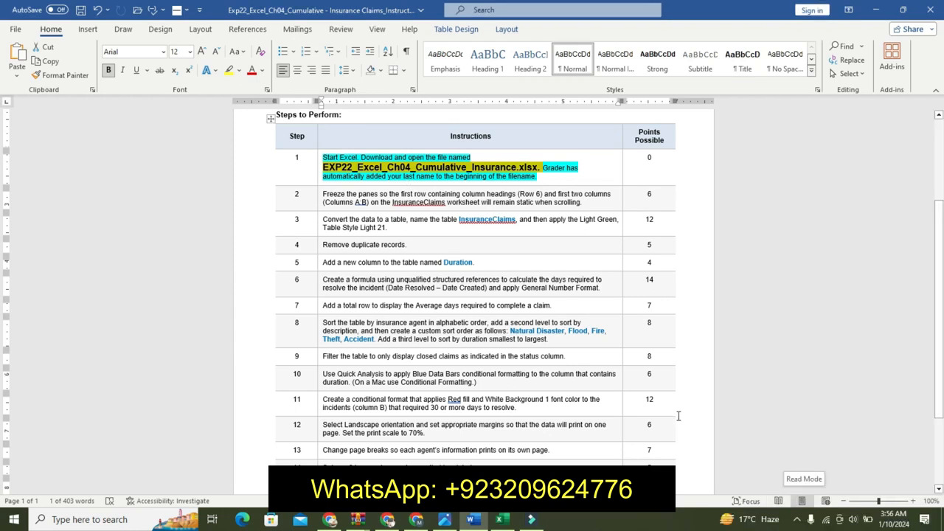
- Switch to Excel and check the open workbook's file name against the step 1 instruction
click(502, 520)
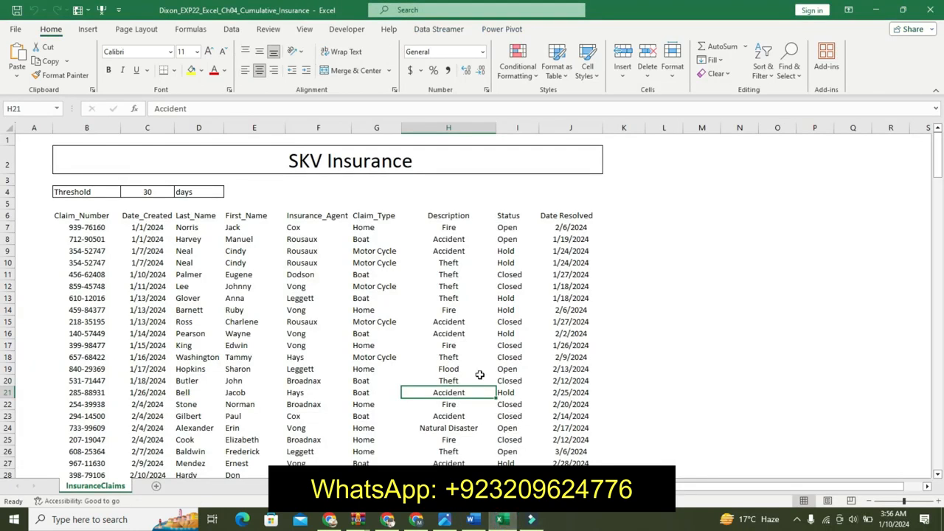
click(340, 393)
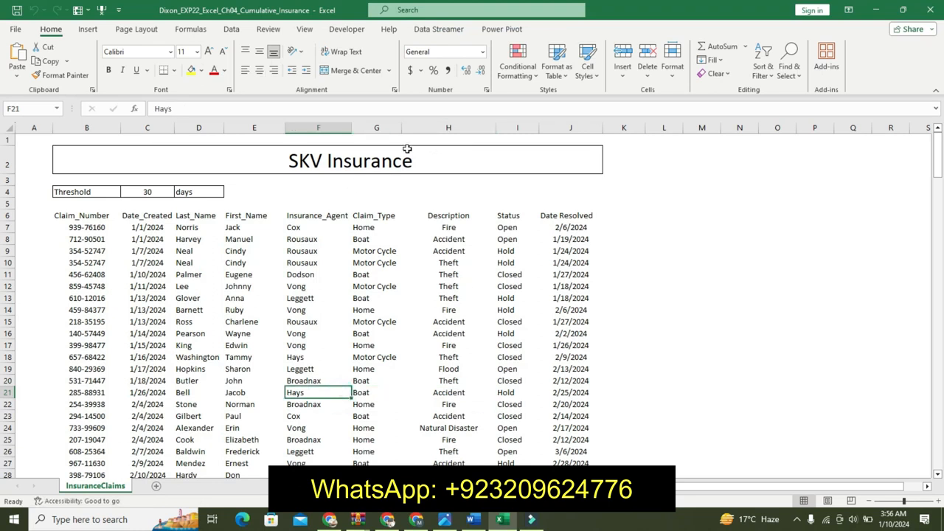
click(452, 298)
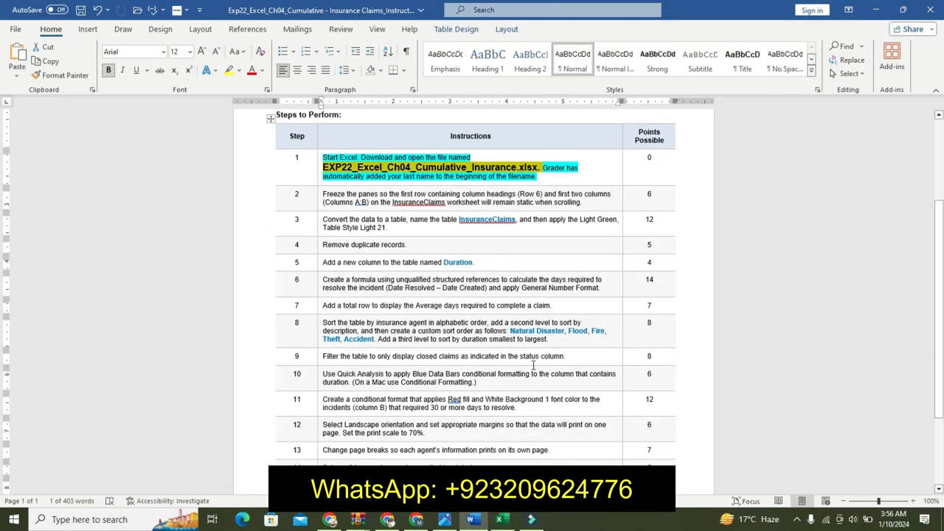
click(502, 520)
click(395, 276)
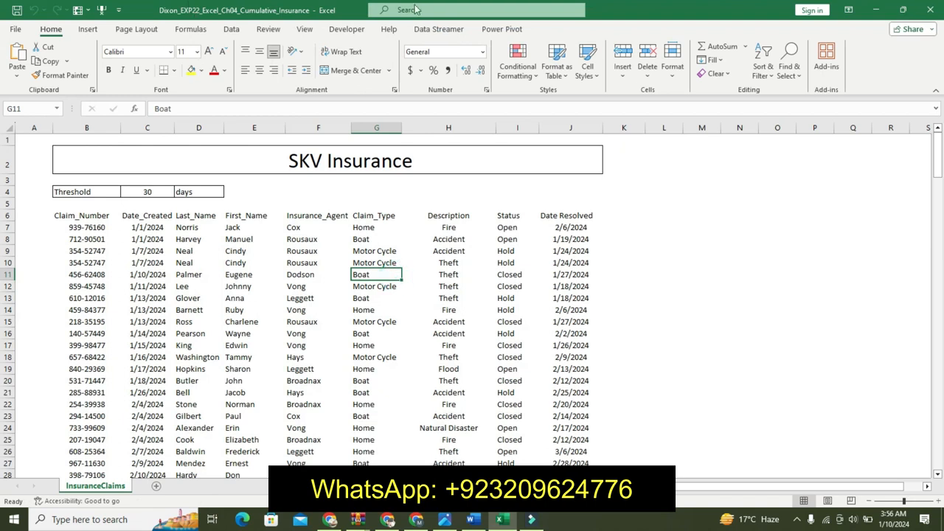
- Switch to Word and format the step 2 freeze-panes instruction as 12 pt bold with turquoise highlighting
click(471, 521)
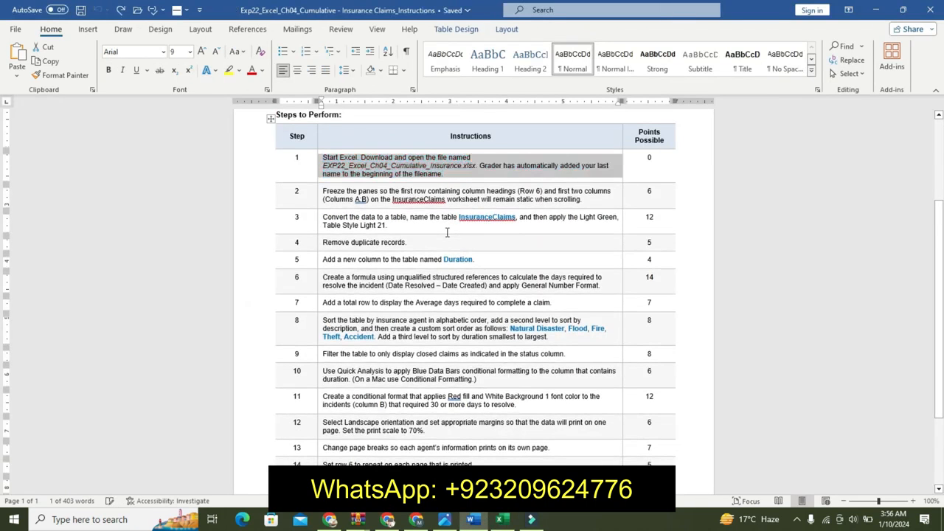
click(320, 199)
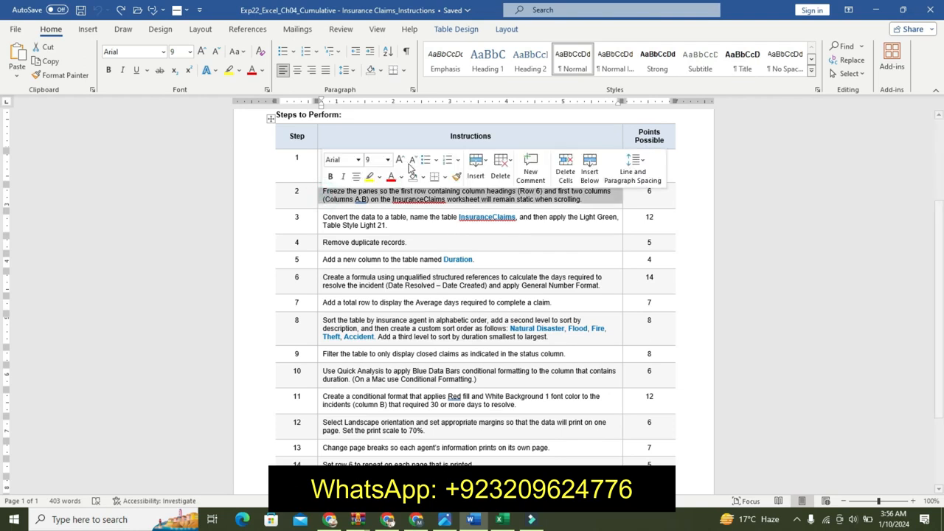
click(402, 161)
click(402, 161)
click(402, 161)
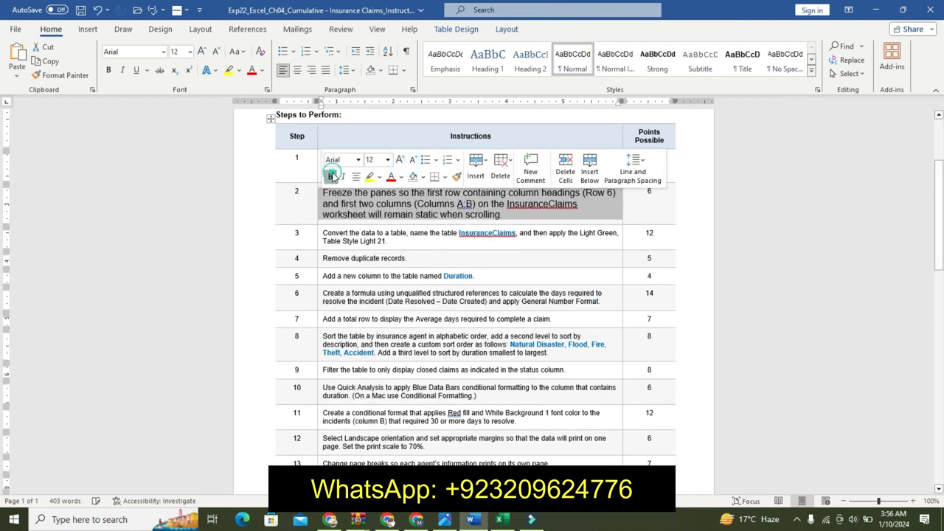
click(331, 177)
click(379, 177)
click(408, 193)
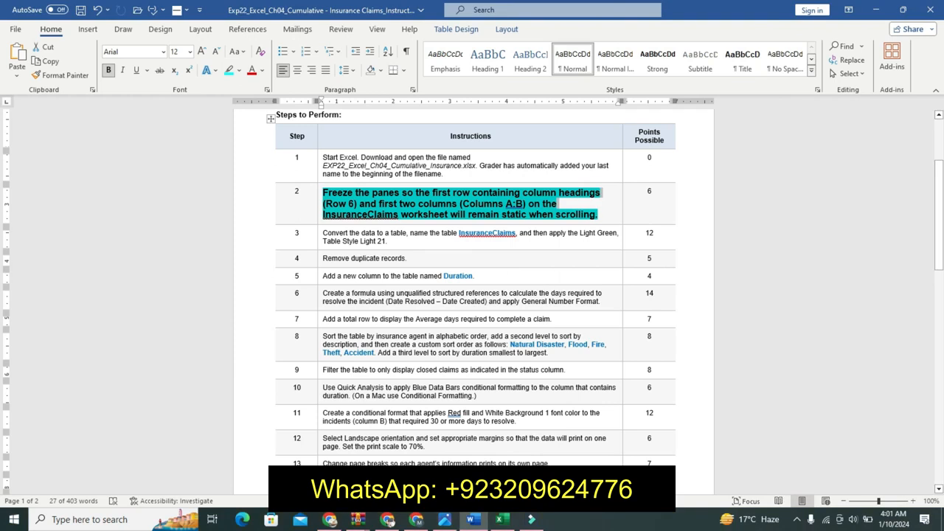
- Switch to Excel and try to freeze the InsuranceClaims worksheet panes with cell A1 selected
click(501, 519)
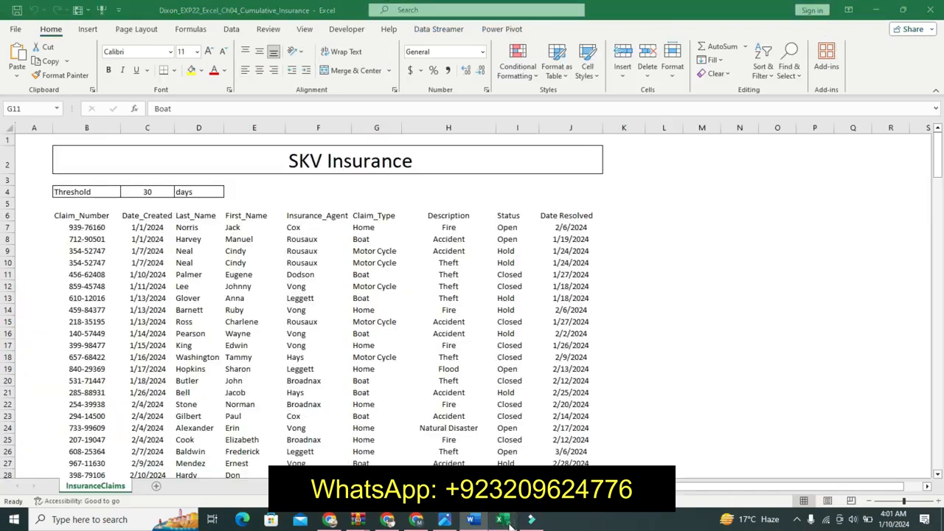
click(39, 139)
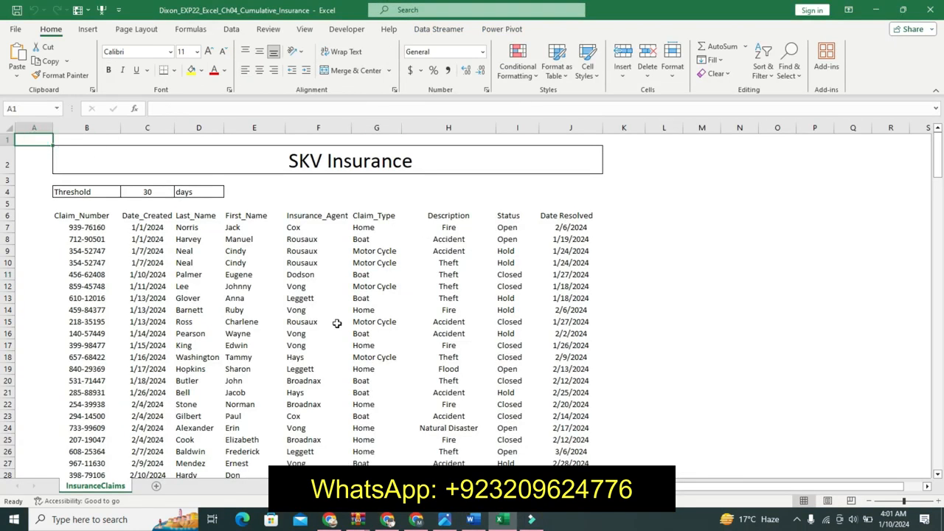
click(302, 29)
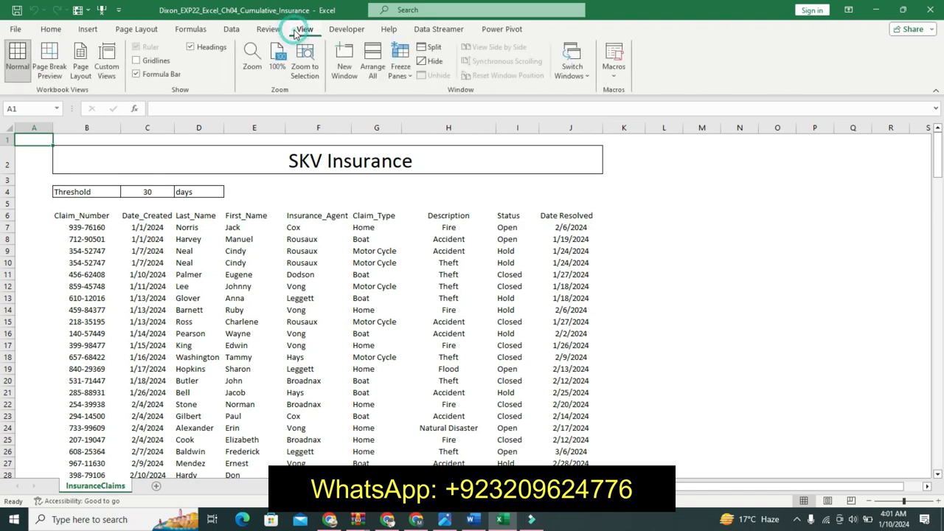
click(408, 74)
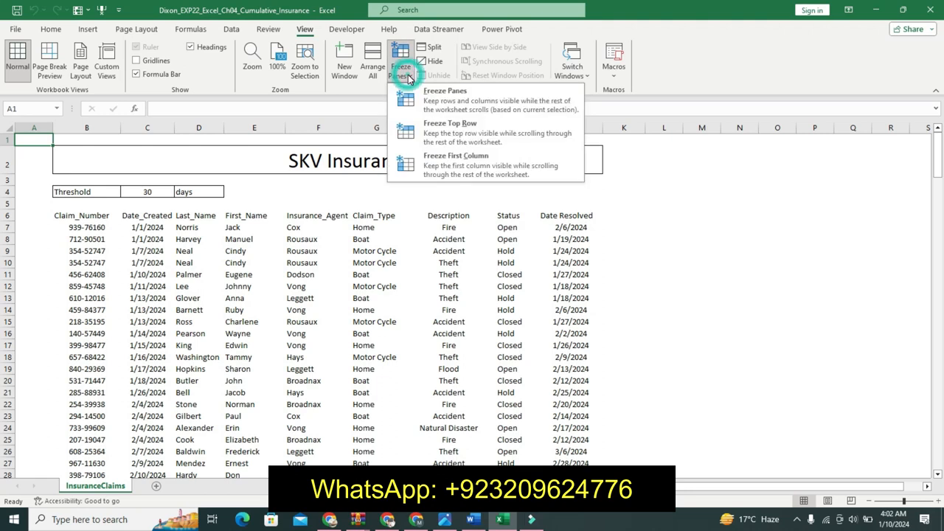
click(434, 104)
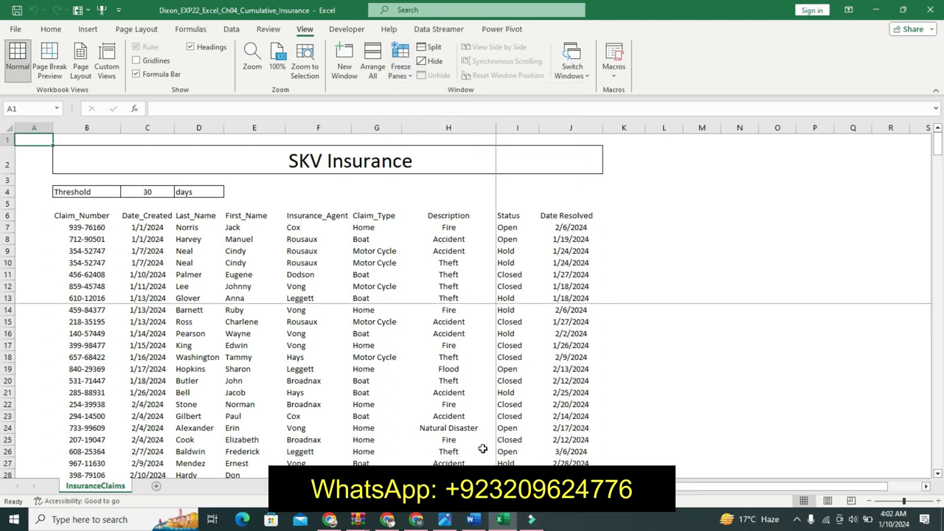
- Recheck the step 2 instruction in Word, return to Excel and unfreeze the worksheet panes
click(472, 520)
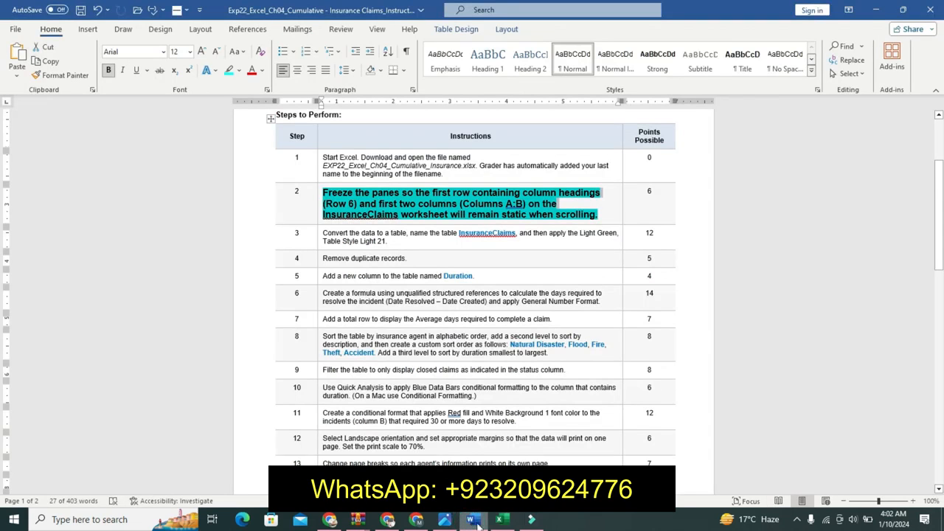
mouse_move(496, 521)
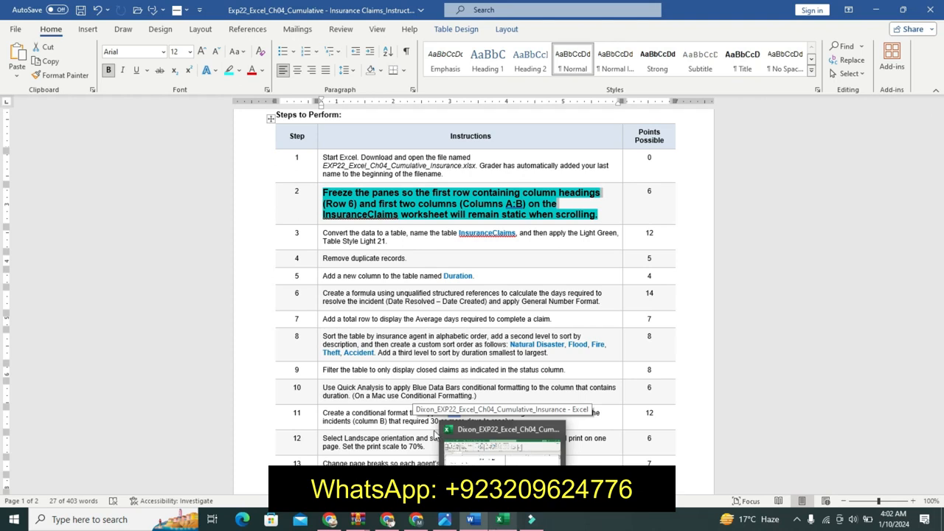
click(501, 520)
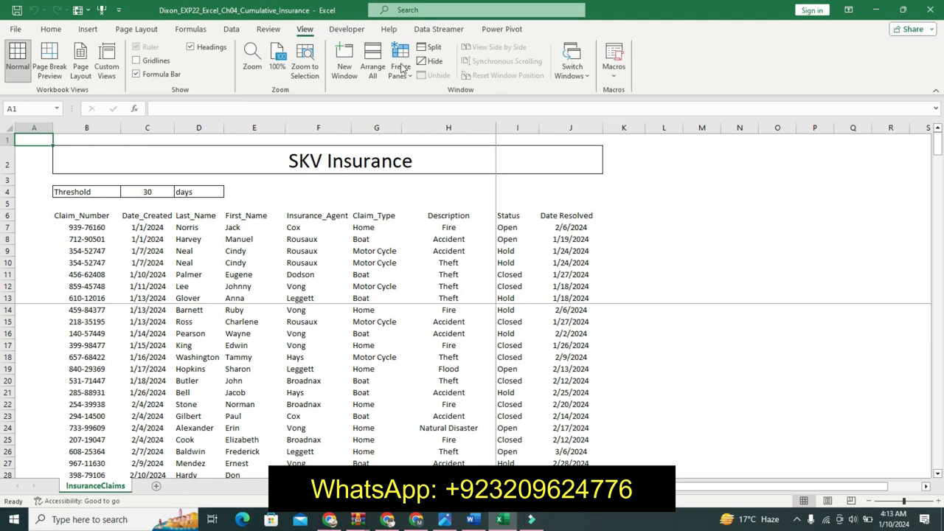
click(373, 64)
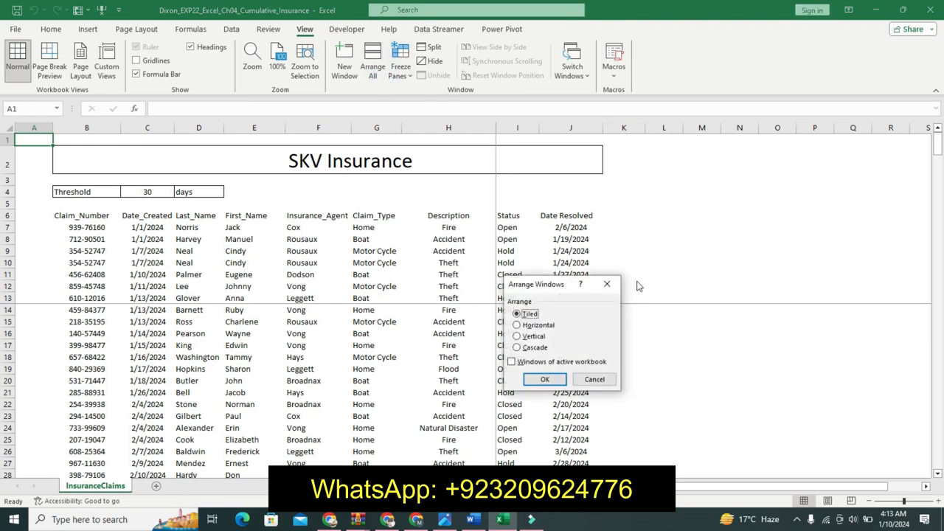
click(607, 284)
click(401, 72)
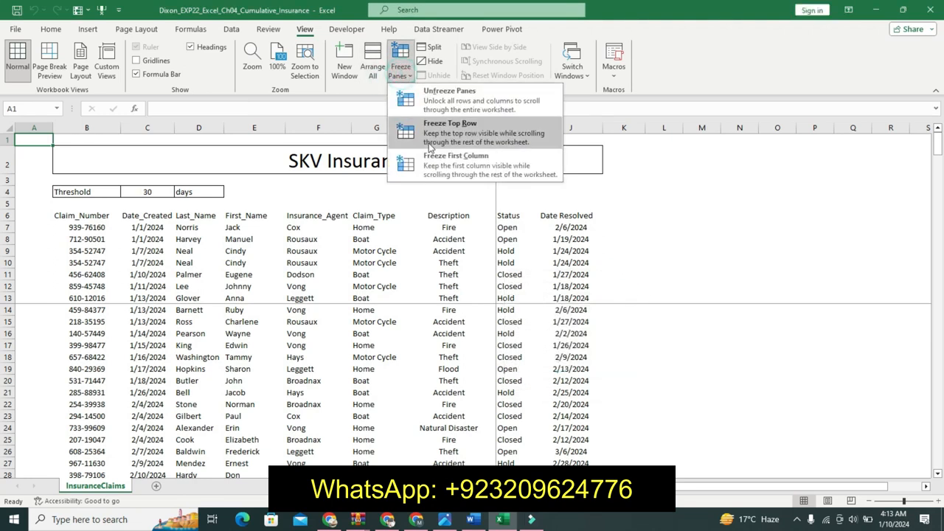
click(436, 103)
- Freeze the worksheet panes at cell A6 so the rows above row 6 stay fixed
click(33, 216)
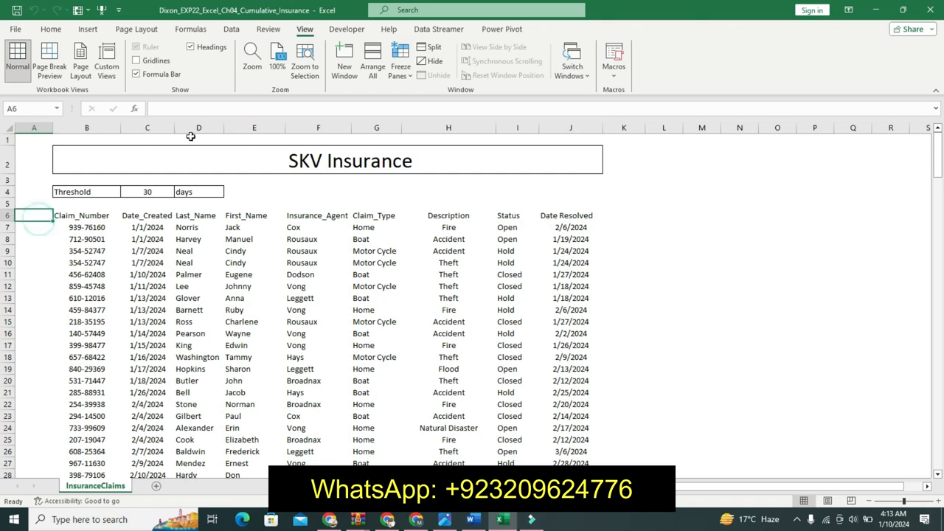
click(401, 68)
click(418, 103)
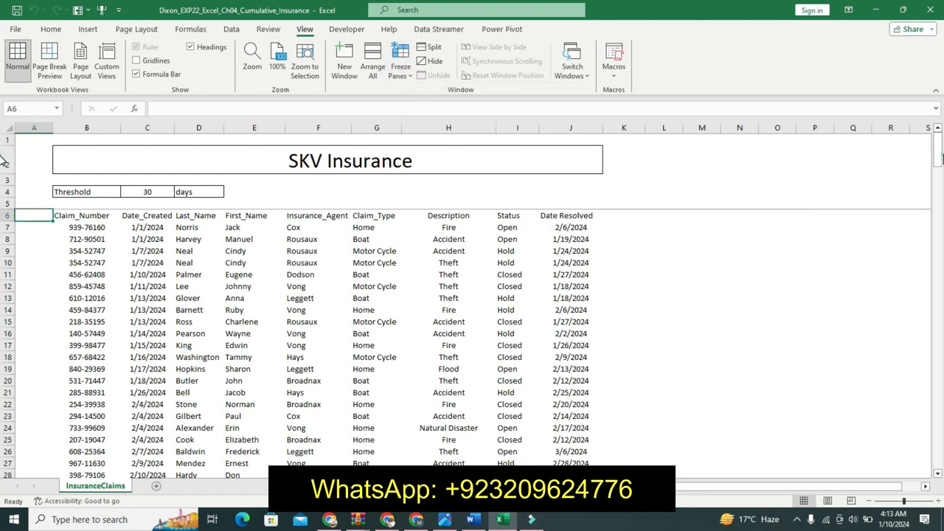
mouse_move(938, 151)
mouse_down()
mouse_move(940, 247)
mouse_move(941, 147)
mouse_up()
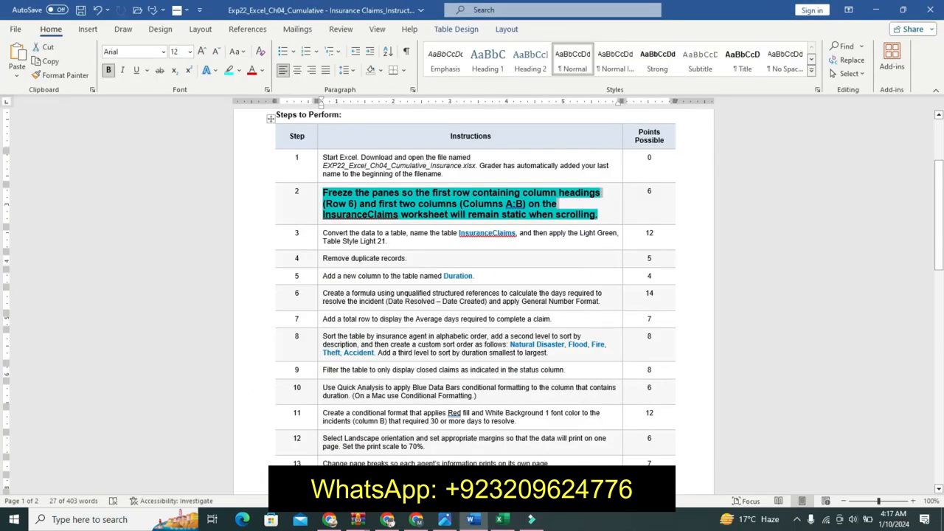
- Switch to Excel and unfreeze the InsuranceClaims worksheet panes with cell C7 selected
click(504, 520)
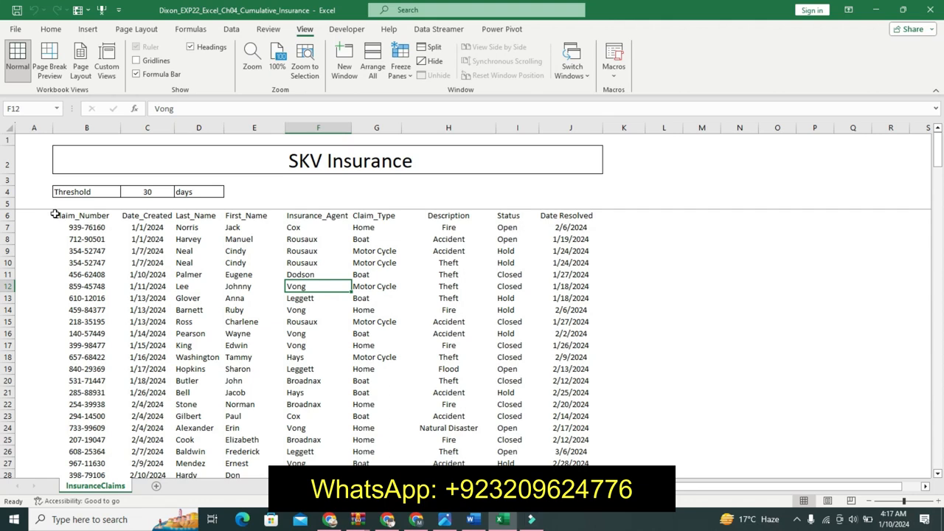
click(126, 217)
click(162, 228)
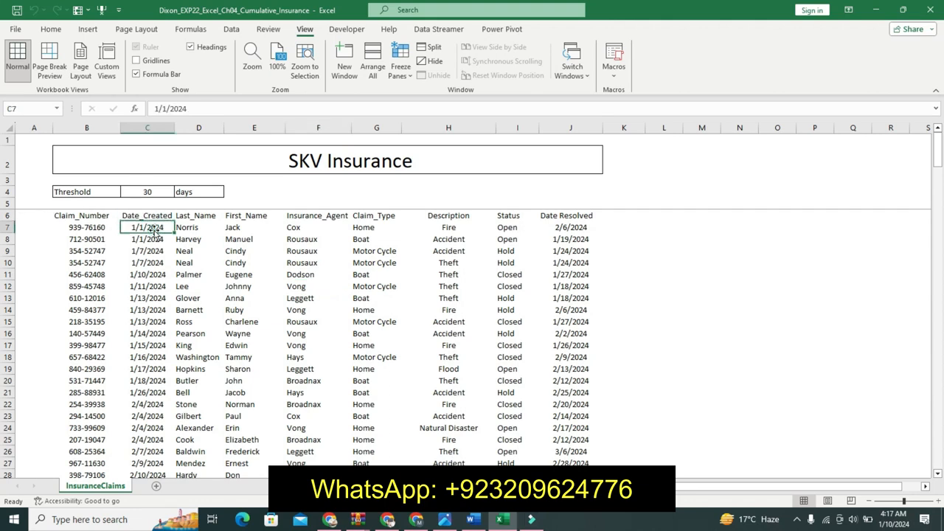
click(412, 74)
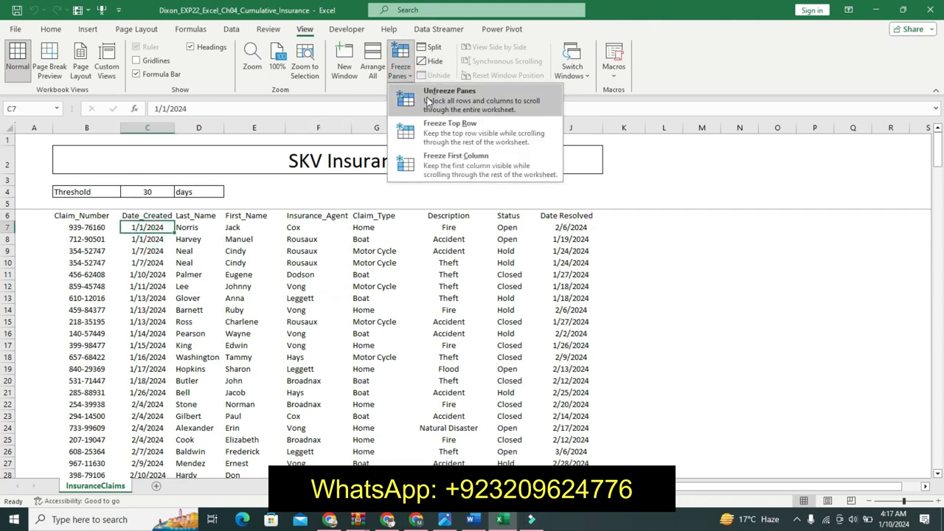
click(432, 99)
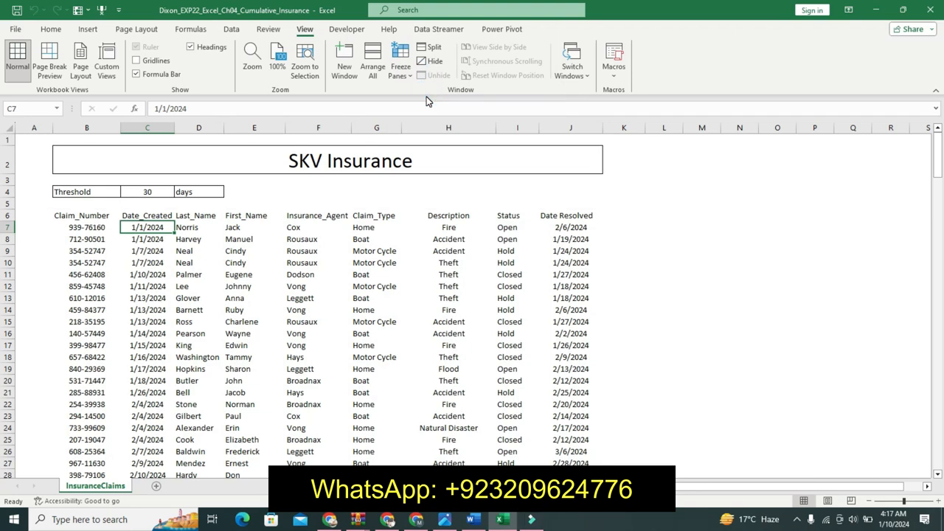
- Freeze the worksheet panes at cell C7 so the rows through row 6 and columns A:B stay fixed
click(413, 76)
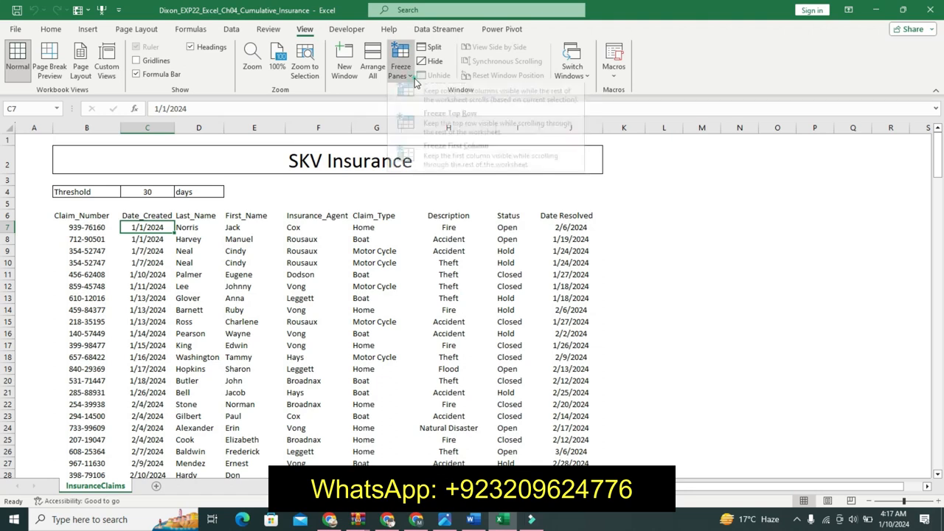
click(432, 102)
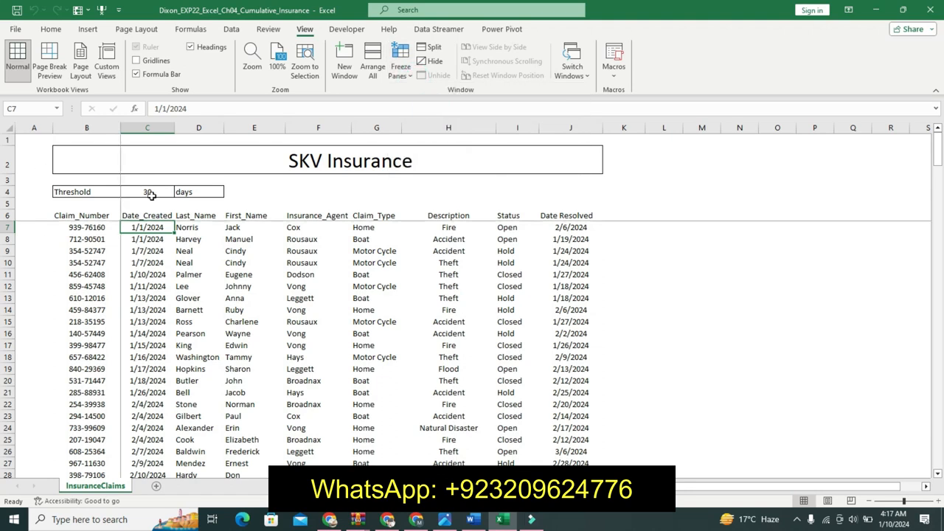
click(37, 140)
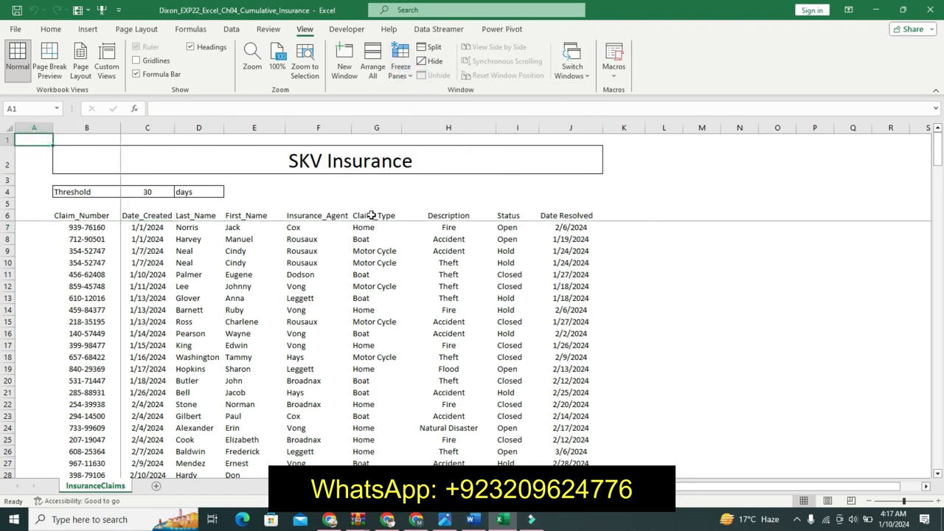
drag(938, 140, 937, 140)
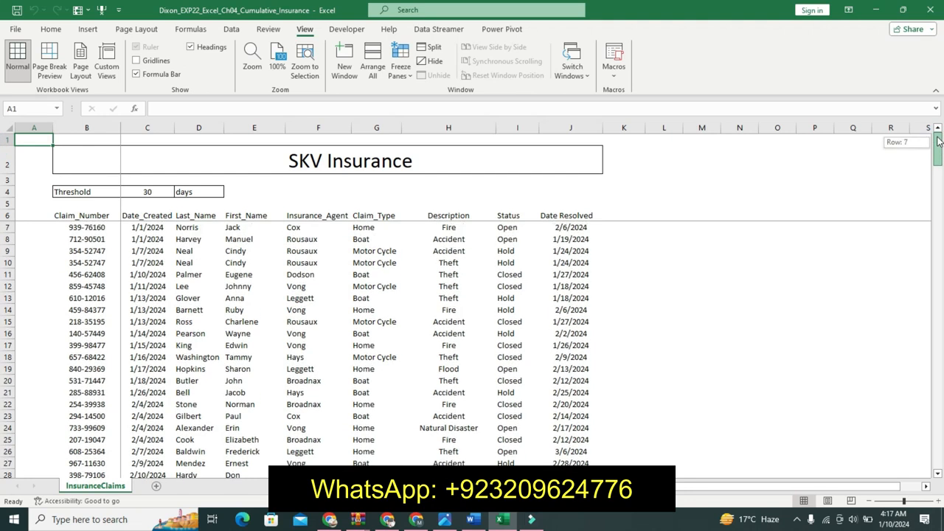
click(623, 416)
- Switch to Word and undo the formatting of the step 2 instruction
click(480, 520)
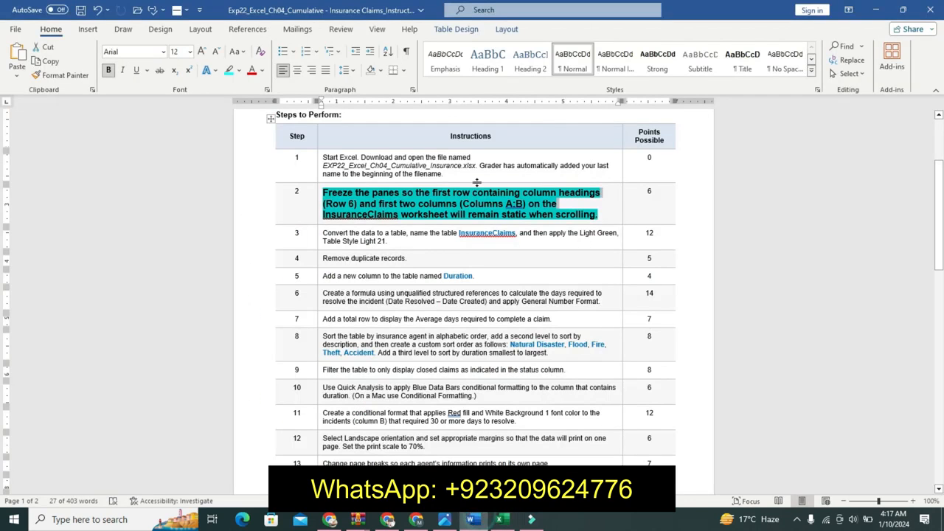
key(ctrl+z)
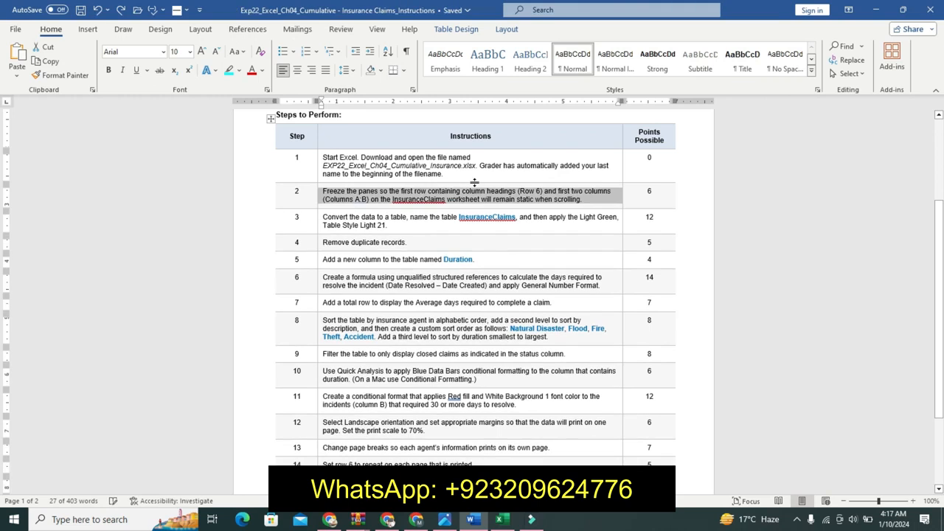
- Format the step 3 table-conversion instruction as 12 pt bold with turquoise highlighting
click(325, 220)
click(324, 220)
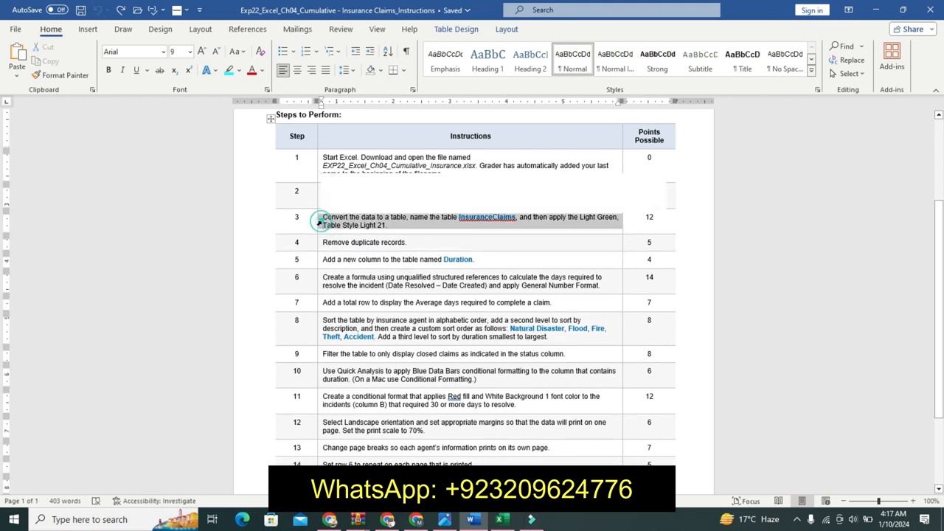
click(400, 185)
click(401, 186)
click(330, 201)
click(369, 200)
drag(332, 219, 549, 230)
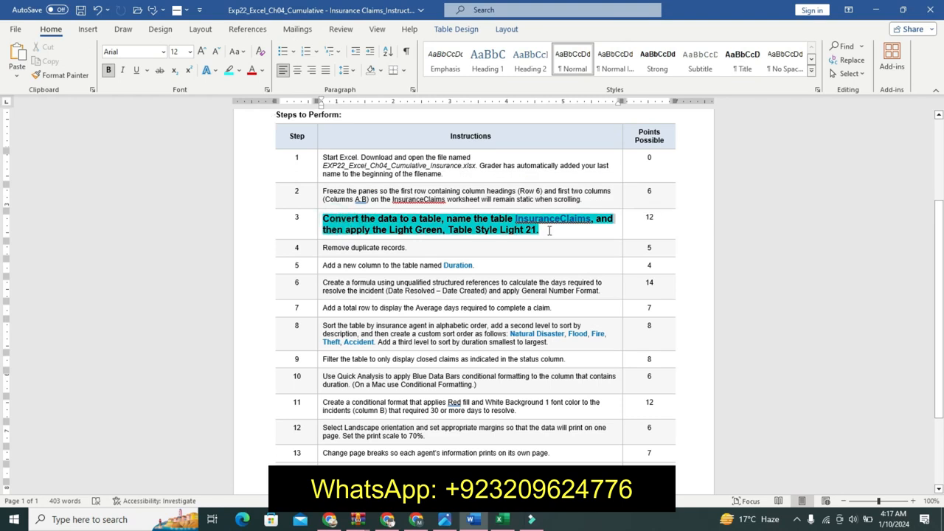
- Copy the table name InsuranceClaims from the step 3 instruction and reselect the whole instruction
click(518, 219)
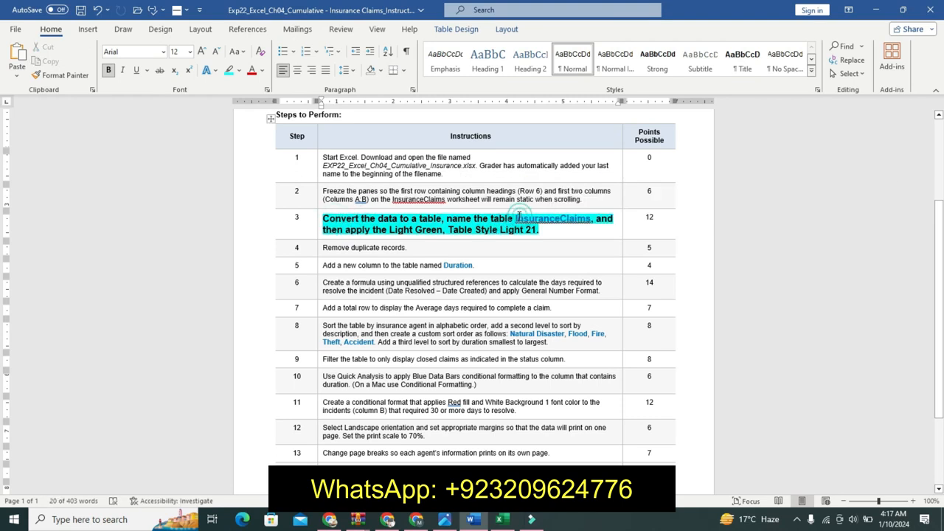
drag(516, 219, 591, 221)
key(ctrl+c)
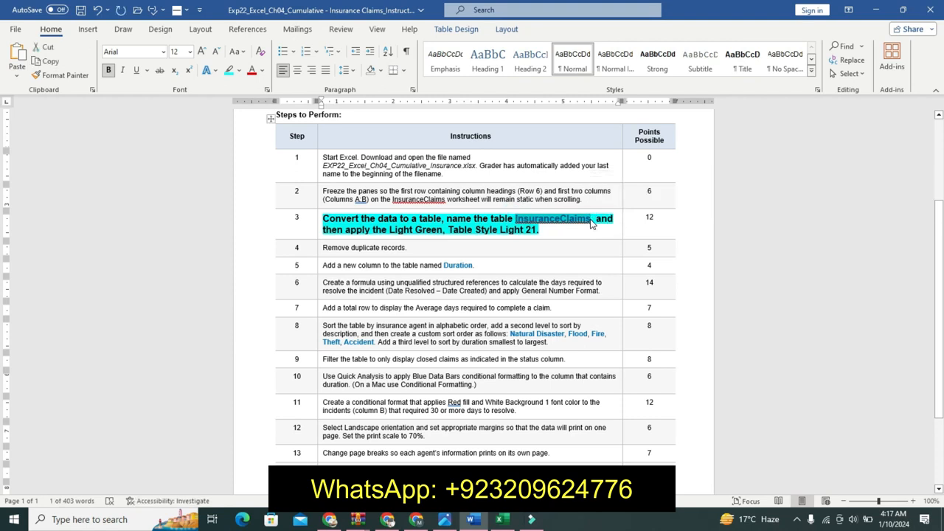
click(458, 231)
drag(323, 219, 541, 230)
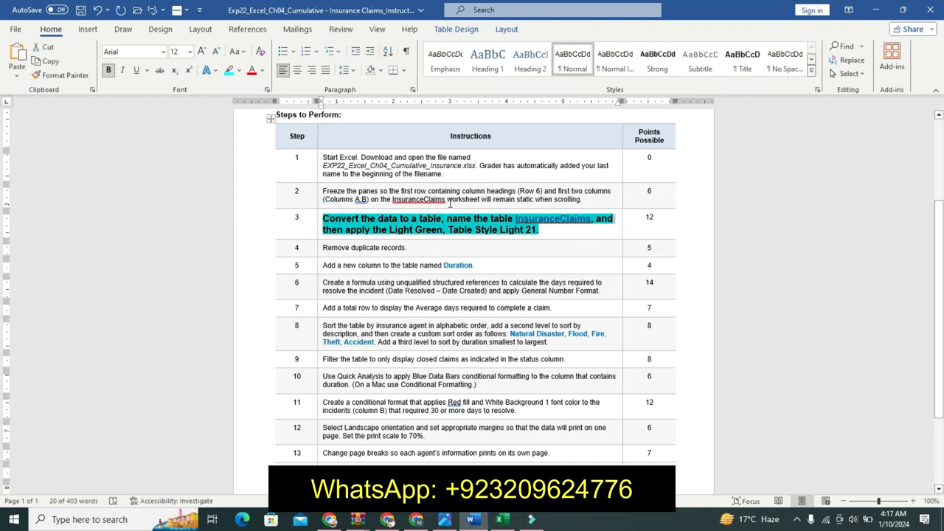
- Switch to Excel and convert the claims data in B6:J215 to a table with headers
click(501, 520)
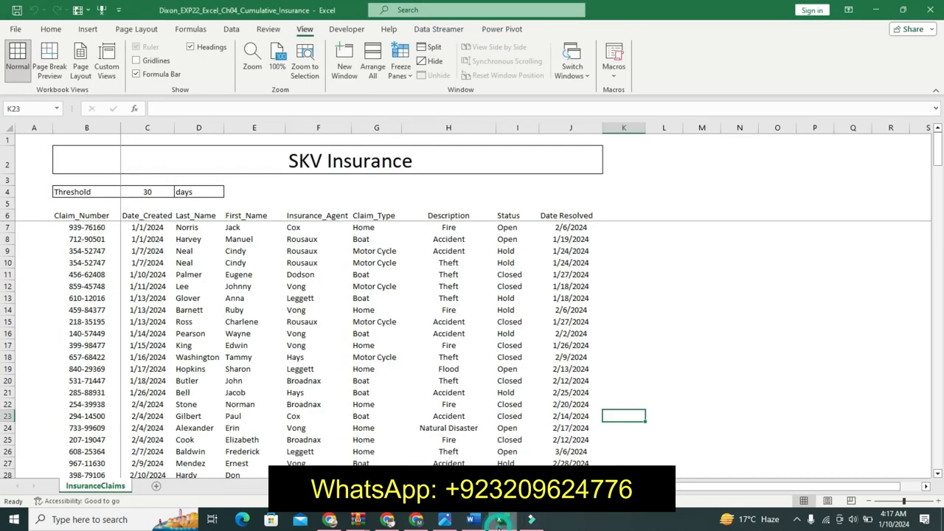
click(88, 29)
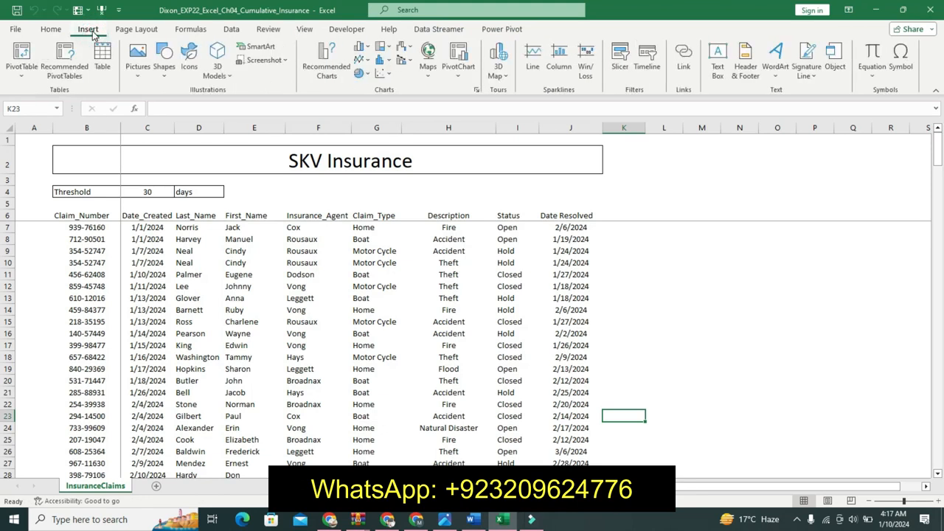
click(98, 48)
click(560, 380)
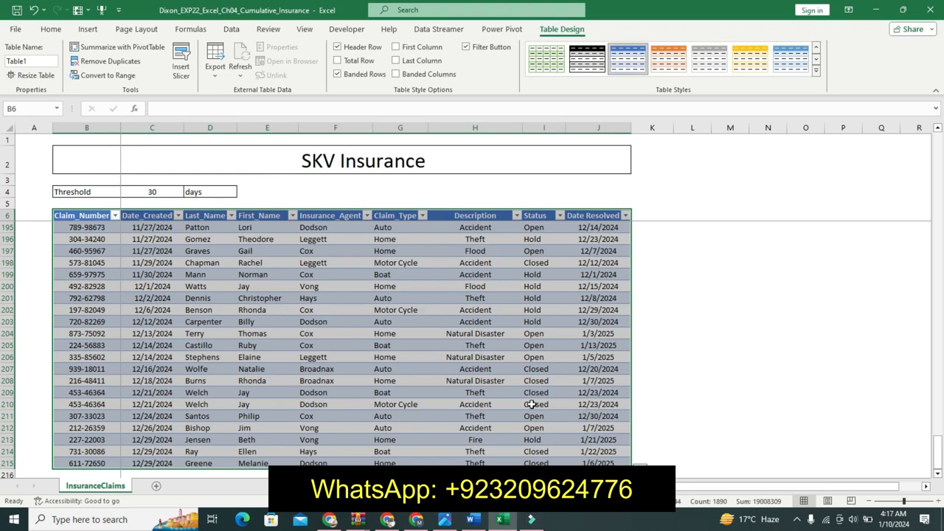
- Recheck the step 3 instruction in Word, return to Excel and rename the table InsuranceClaims
click(470, 518)
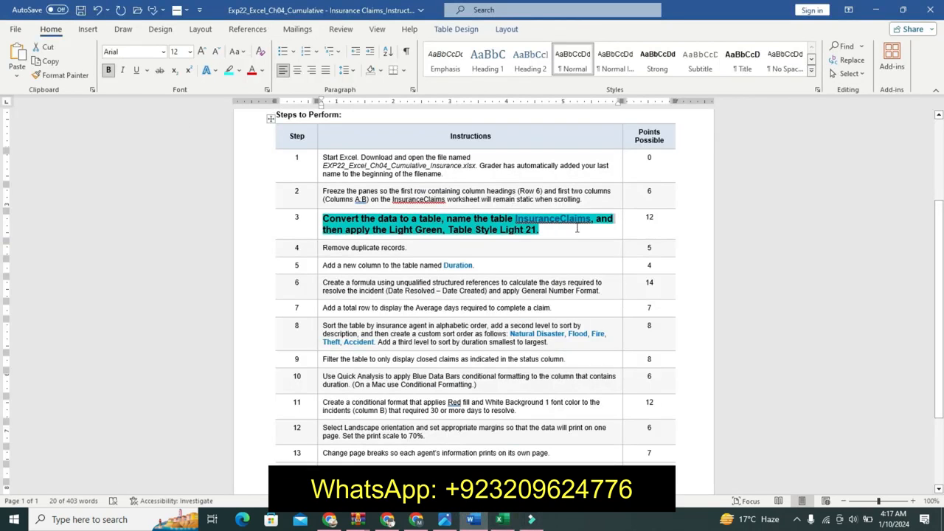
click(502, 519)
click(37, 63)
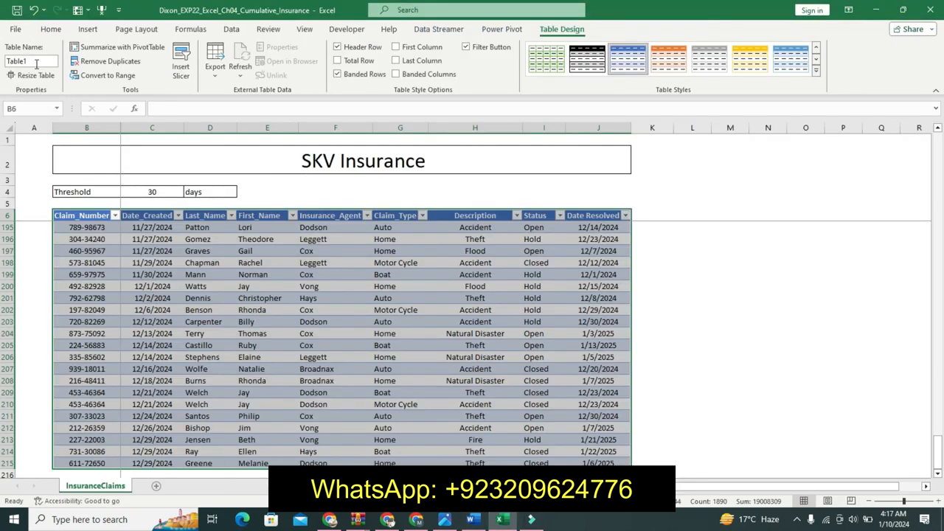
key(ctrl+v)
key(Return)
- Check the required style in Word, return to Excel and apply Light Green, Table Style Light 21 to the table
click(473, 521)
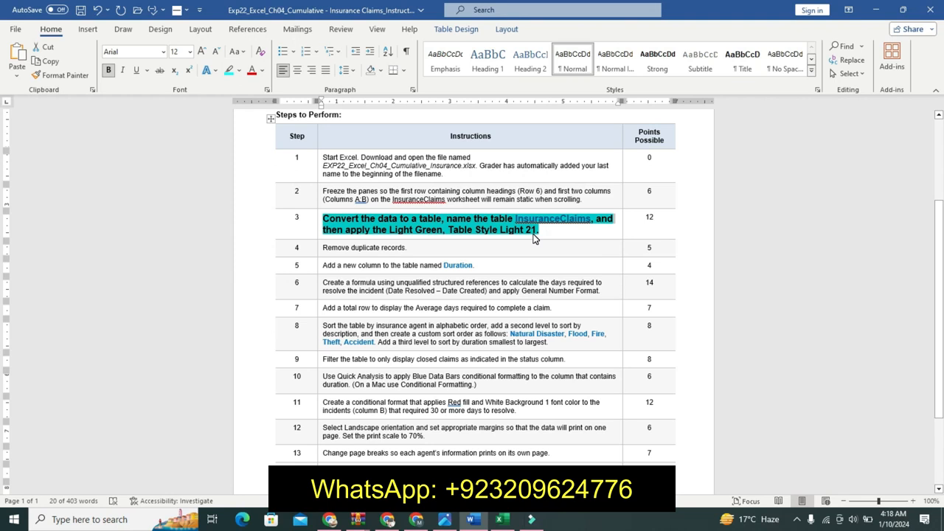
click(502, 519)
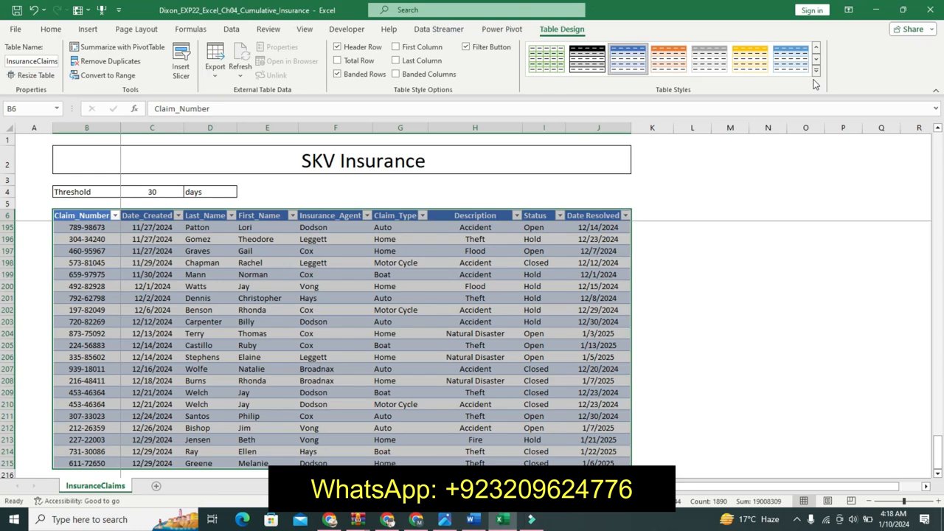
click(816, 72)
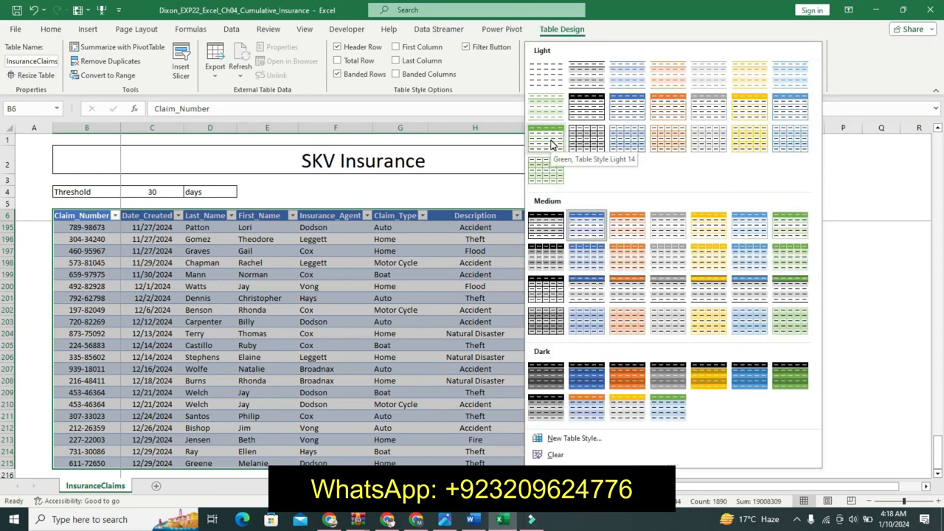
click(549, 181)
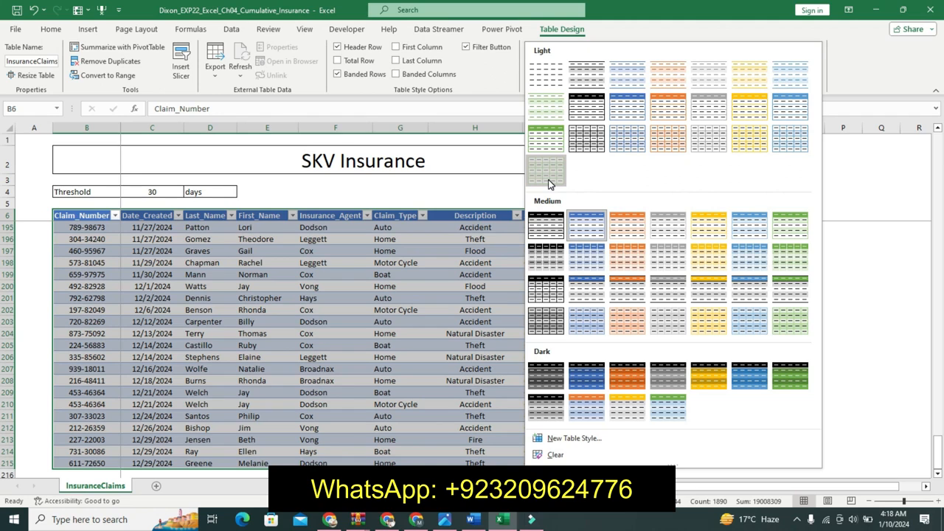
click(547, 172)
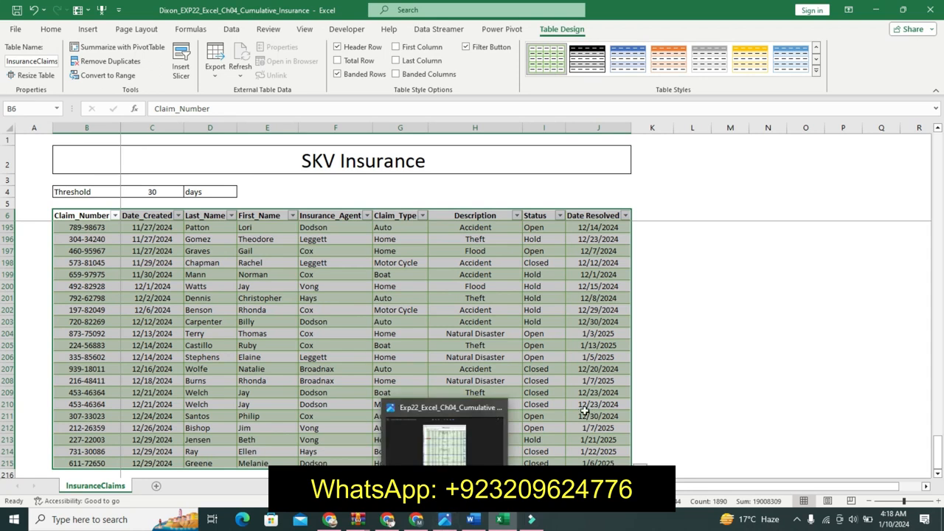
- Switch to Word and undo the formatting of the step 3 instruction
click(473, 519)
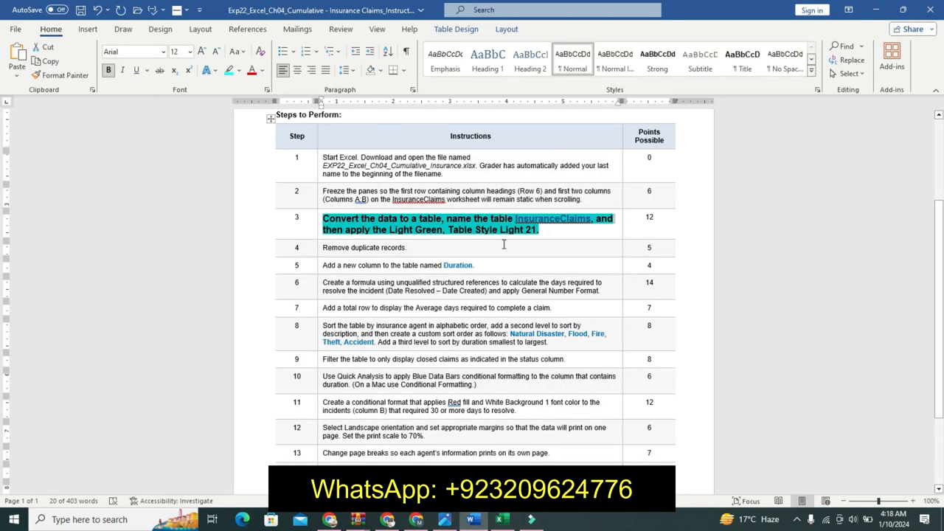
key(ctrl+z)
key(ctrl+z)
key(ctrl+z)
key(ctrl+z)
key(ctrl+z)
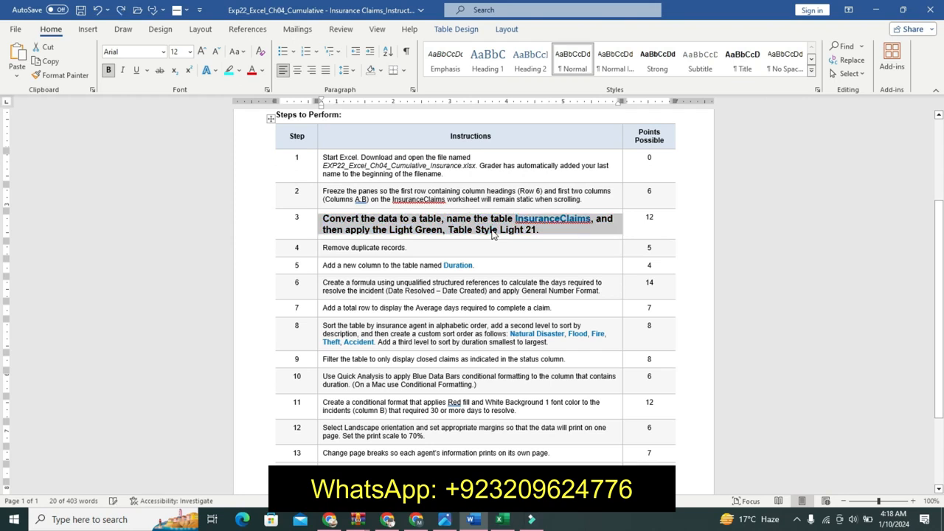
- Format the step 4 remove-duplicates instruction as 11 pt bold with turquoise highlighting
click(319, 241)
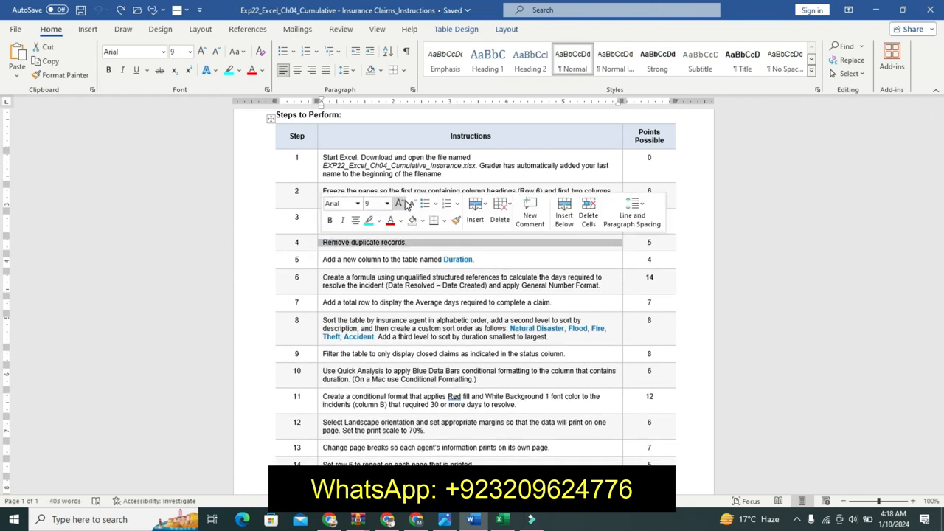
click(399, 202)
click(399, 202)
click(330, 219)
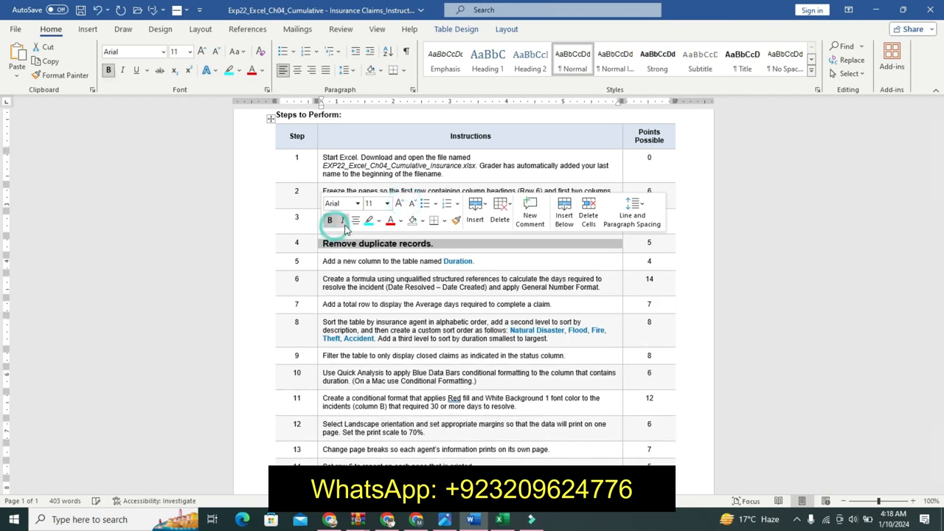
click(369, 220)
click(319, 242)
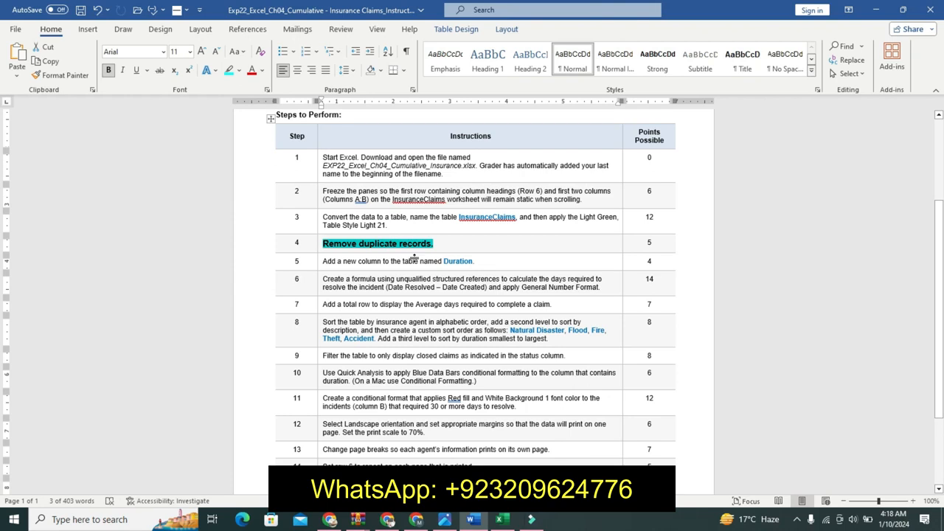
- Switch to Excel and remove duplicate records from the InsuranceClaims table, comparing all columns
click(501, 519)
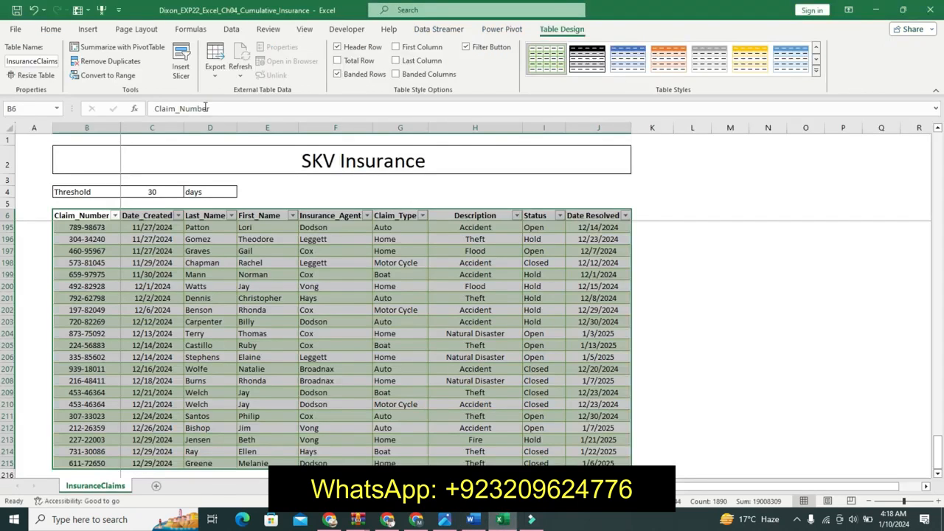
click(112, 60)
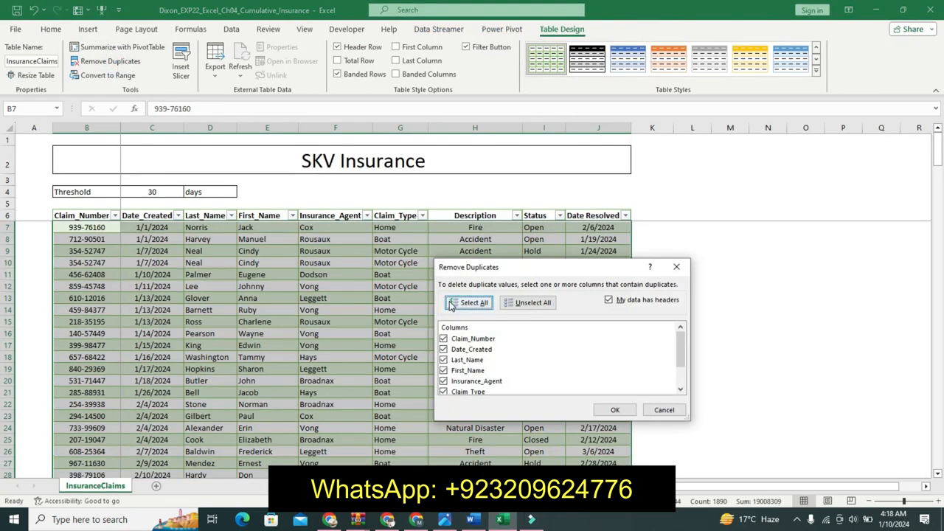
click(612, 410)
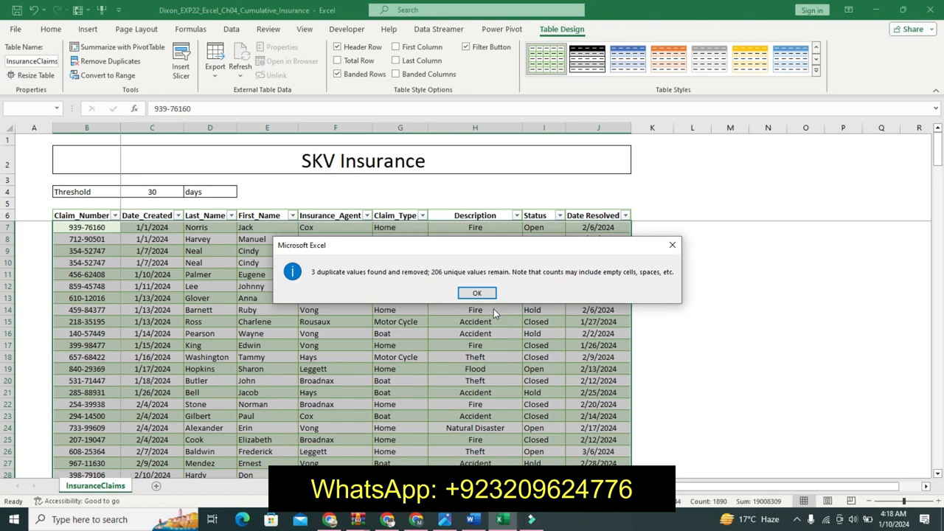
click(478, 293)
- Switch to Word and undo the formatting of the step 4 instruction
click(473, 519)
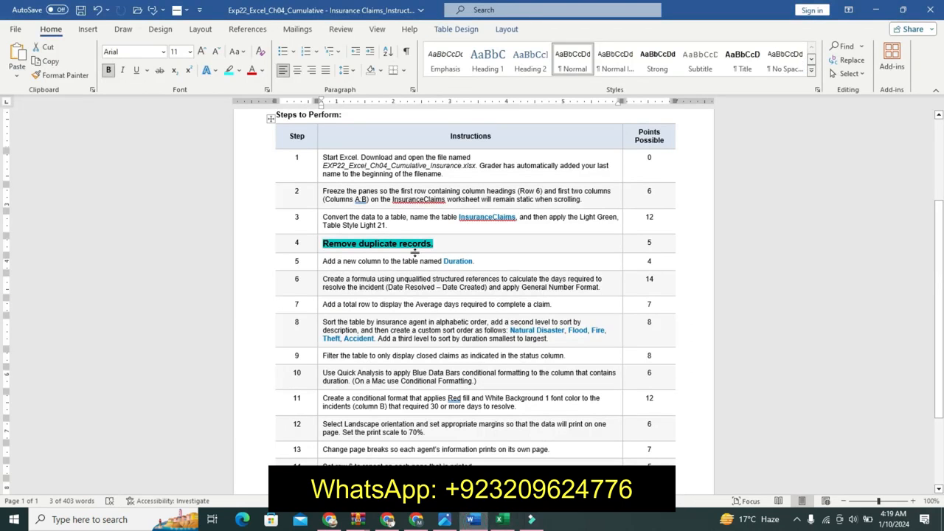
key(ctrl+z)
key(ctrl+z)
key(ctrl+z)
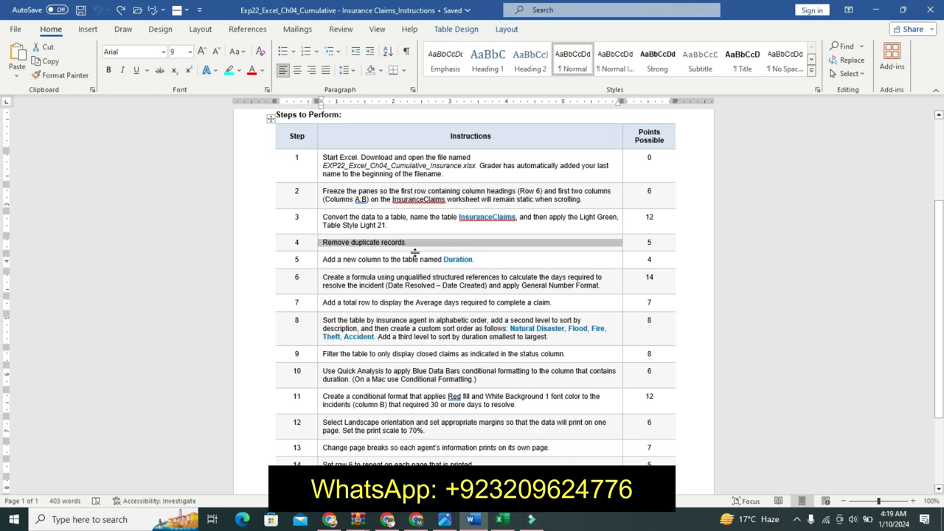
- Format the step 5 new-column instruction as 11 pt bold with turquoise highlighting
click(320, 264)
click(400, 224)
click(399, 224)
click(330, 241)
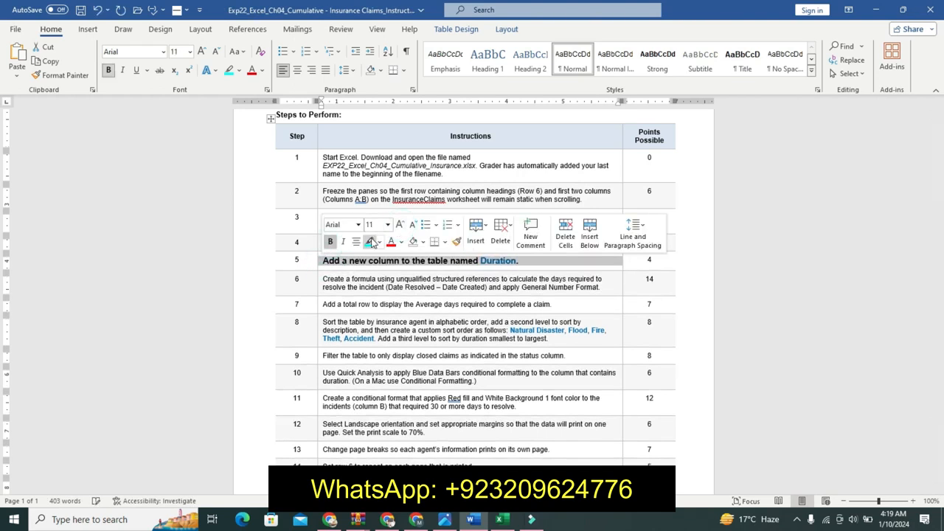
click(370, 241)
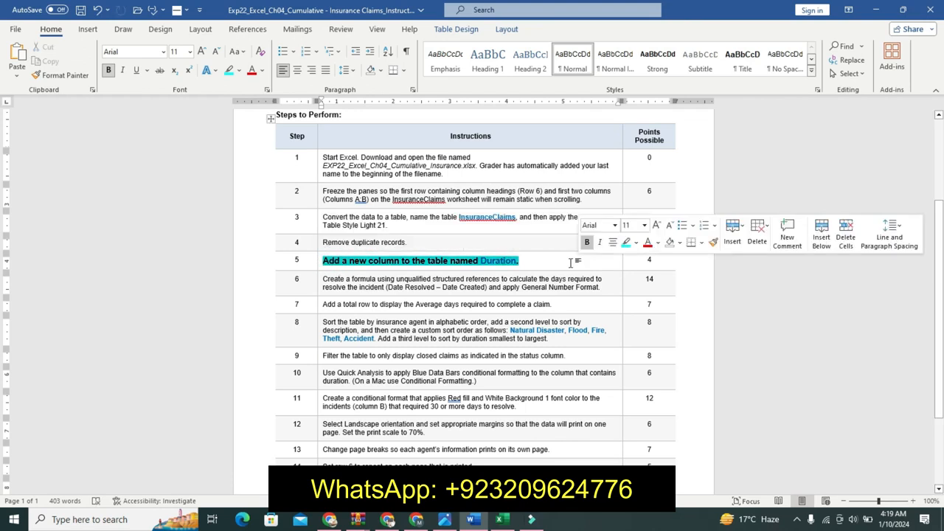
- Copy the name Duration from the step 5 instruction, switch to Excel and paste it into K6 as a new table column header
double_click(516, 264)
key(ctrl+c)
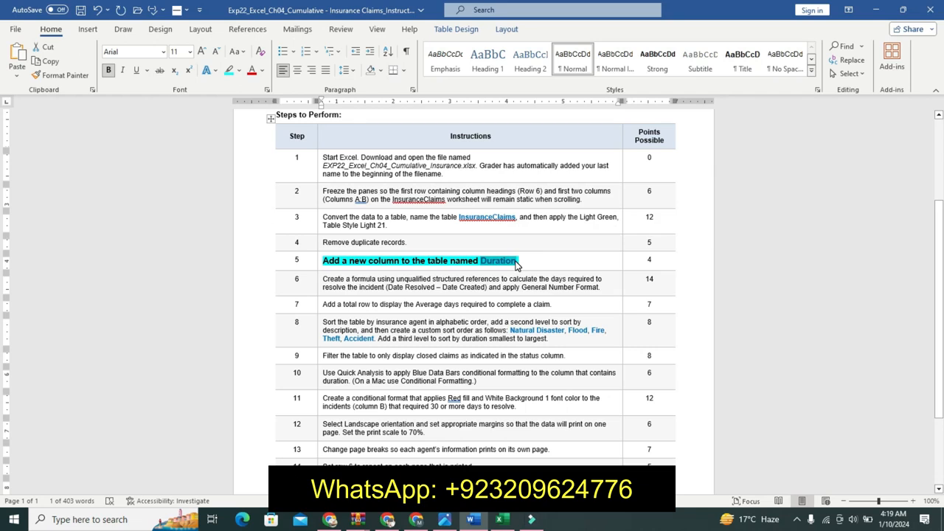
drag(325, 261, 549, 265)
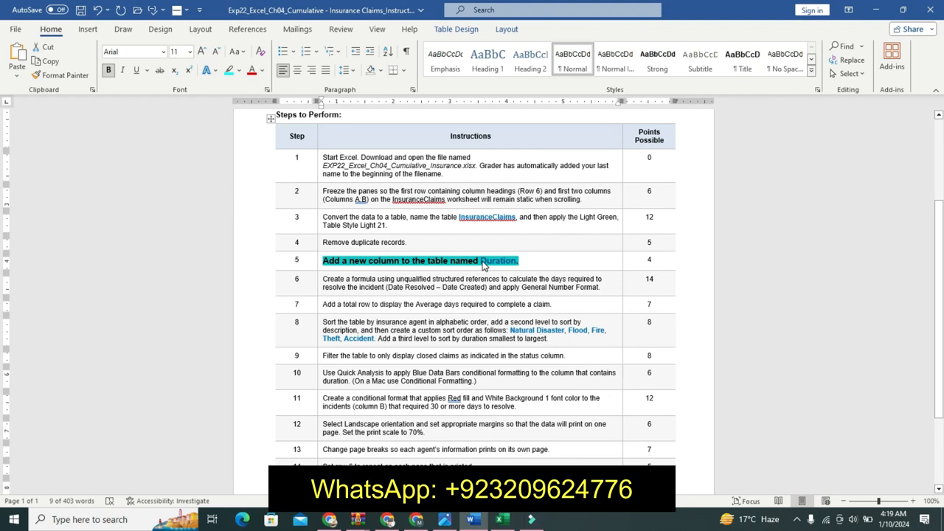
click(502, 520)
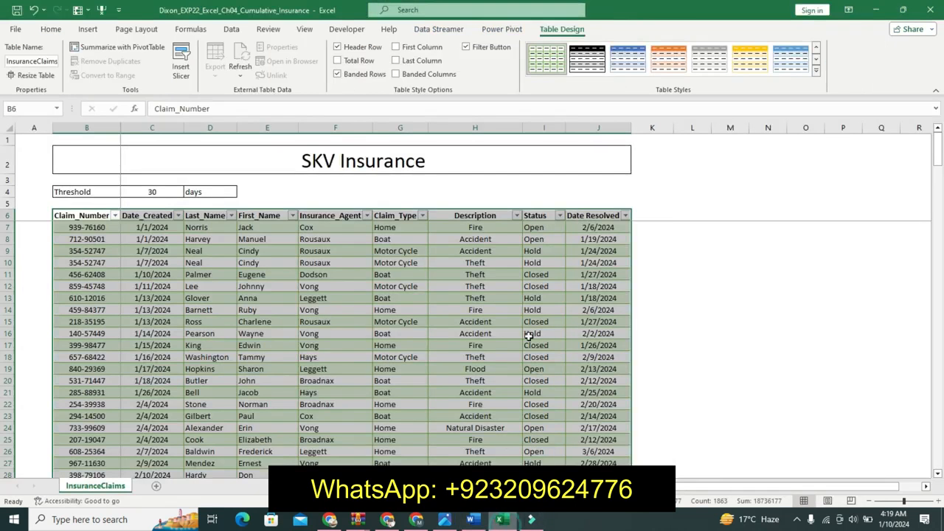
click(644, 215)
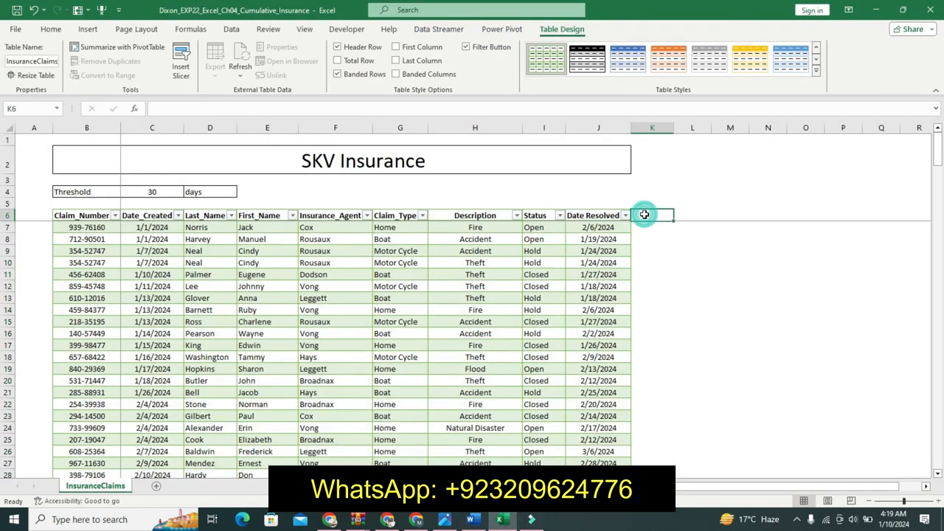
click(531, 112)
key(ctrl+v)
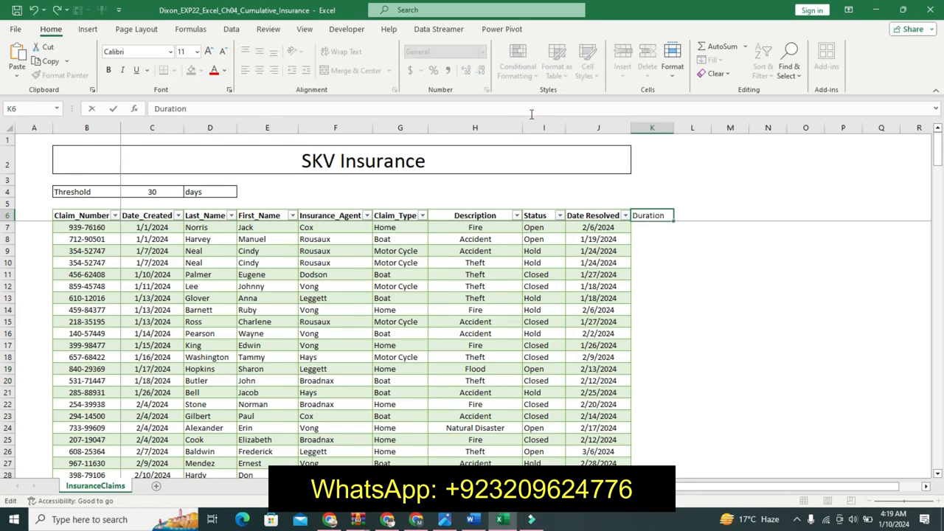
key(Return)
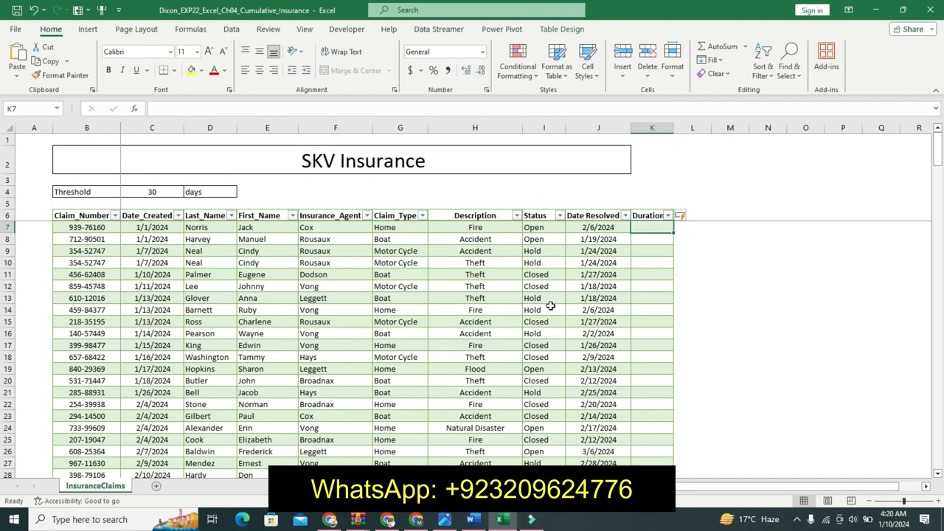
- Switch to Word and undo the formatting of the step 5 instruction
click(478, 520)
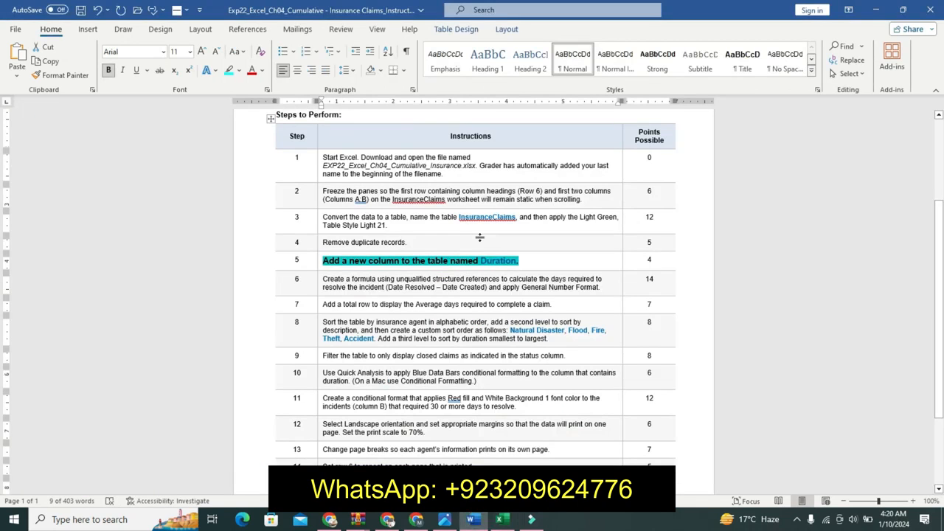
key(ctrl+z)
key(ctrl+z)
key(ctrl+z)
key(ctrl+z)
key(ctrl+z)
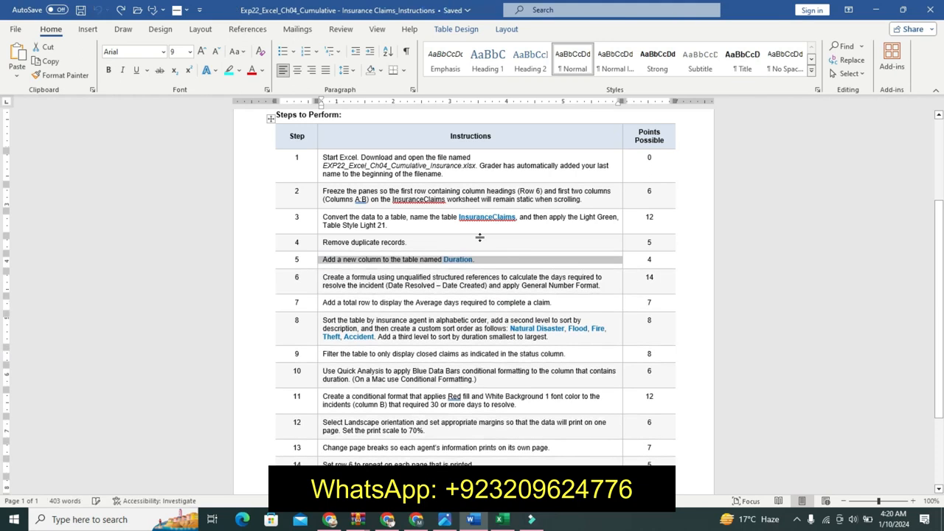
- Format the step 6 structured-reference formula instruction as 11 pt bold with turquoise highlighting
click(320, 286)
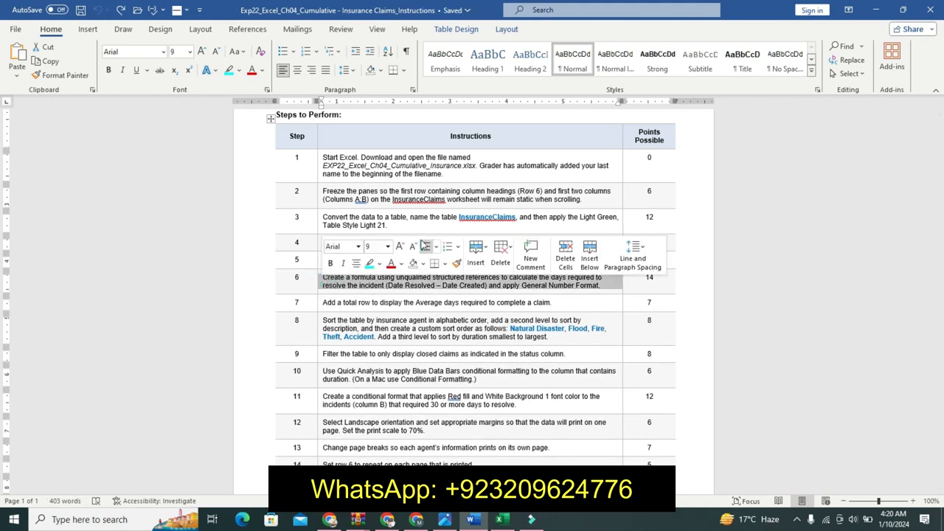
click(399, 246)
click(399, 246)
click(331, 263)
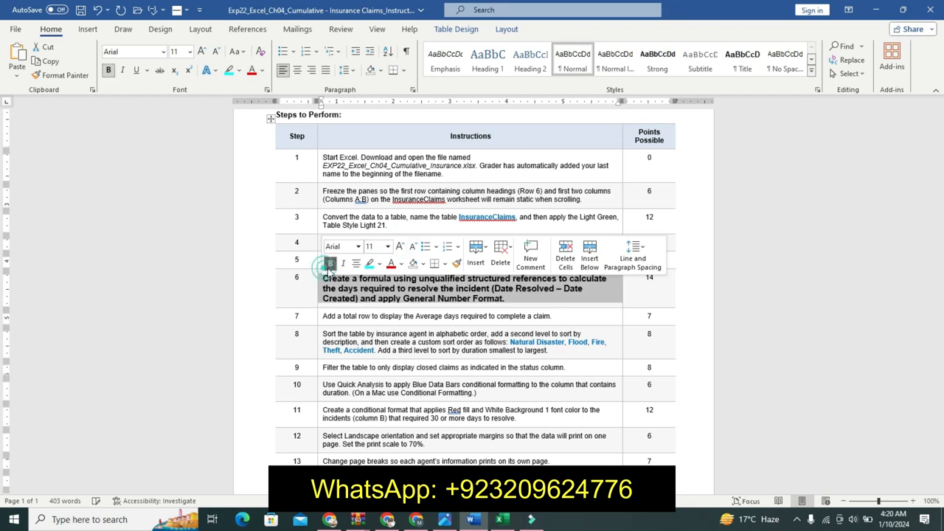
click(369, 264)
drag(331, 278, 539, 299)
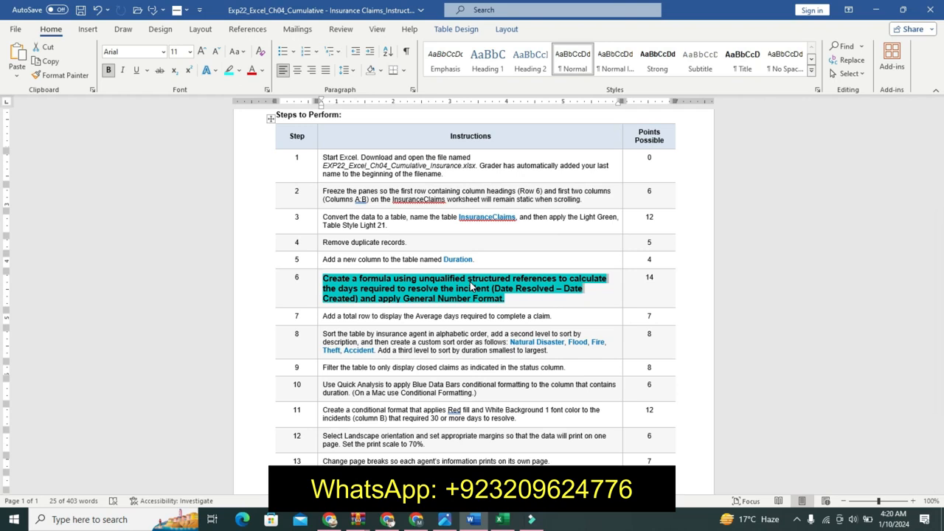
click(470, 287)
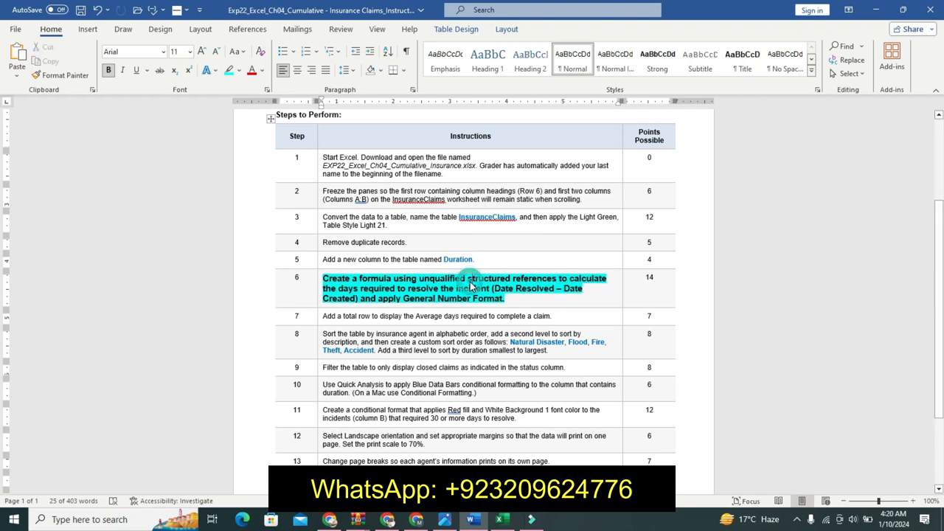
triple_click(329, 279)
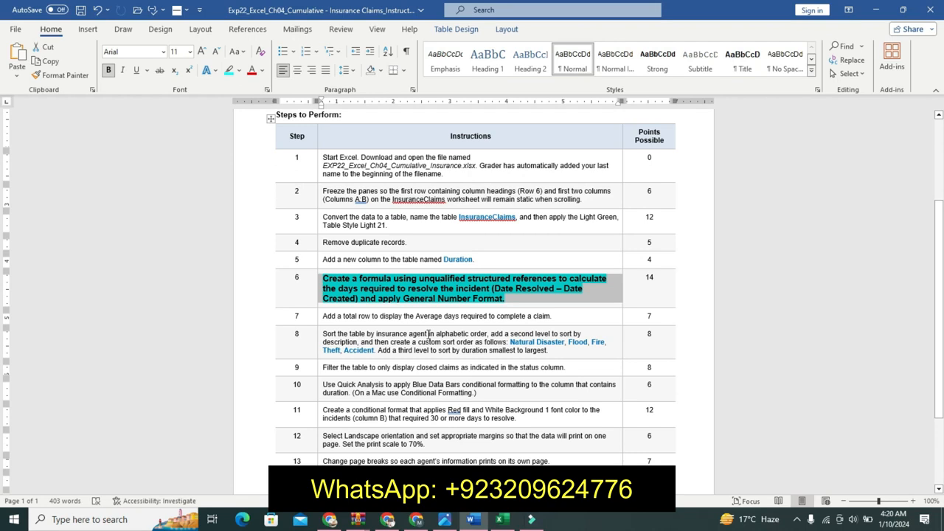
- Switch to Excel and fill the Duration column from K7 with the formula =[@[Date Resolved]]-[@[Date_Created]]
click(500, 519)
text(=)
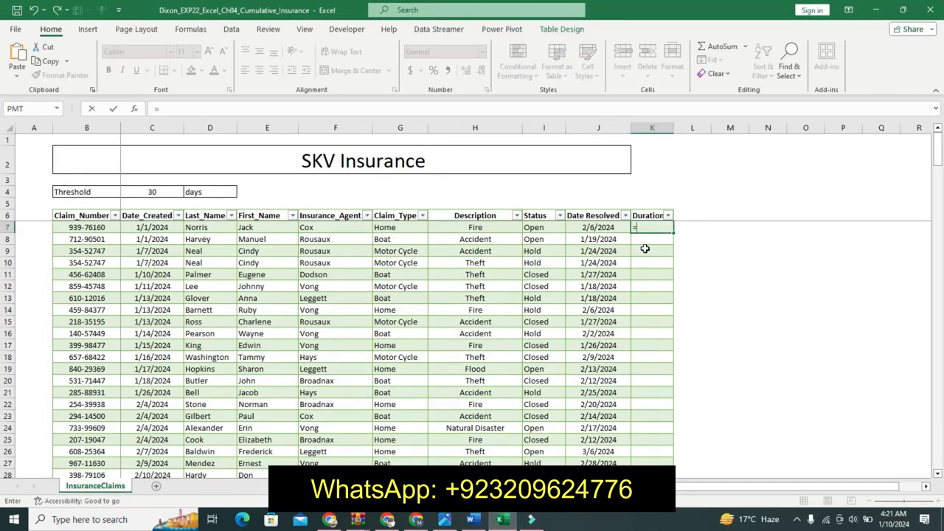
click(605, 227)
text(-)
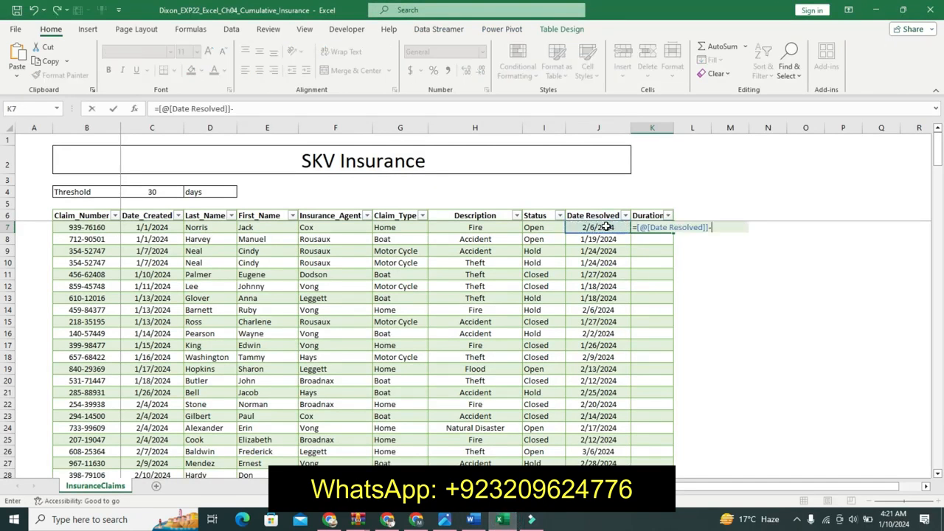
click(500, 520)
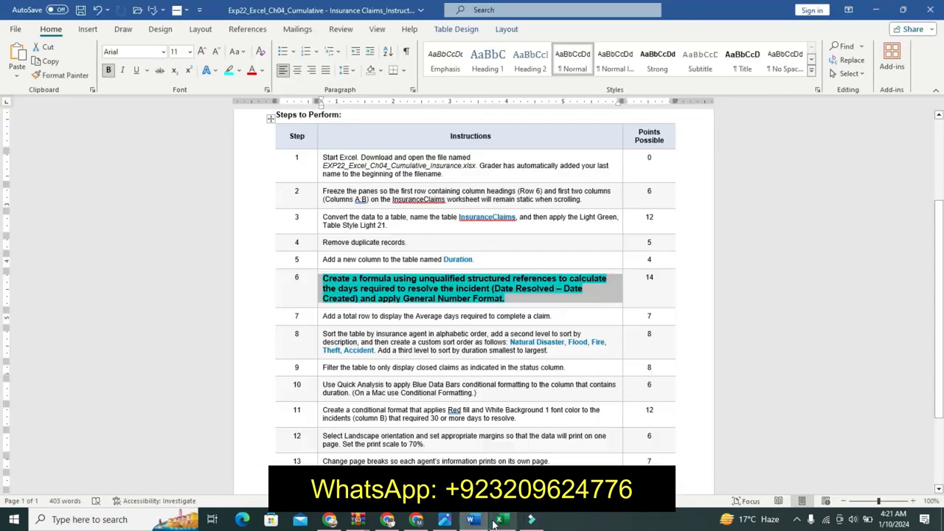
click(500, 520)
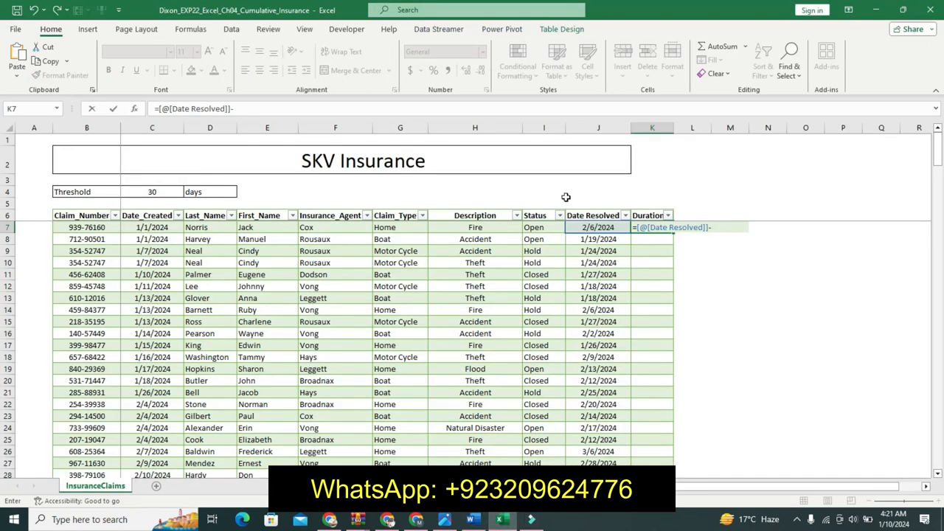
click(162, 229)
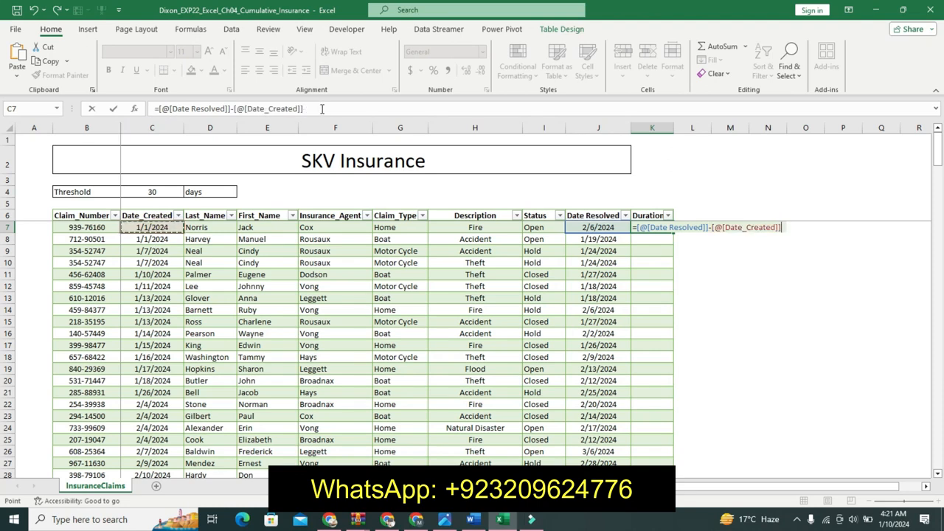
key(Return)
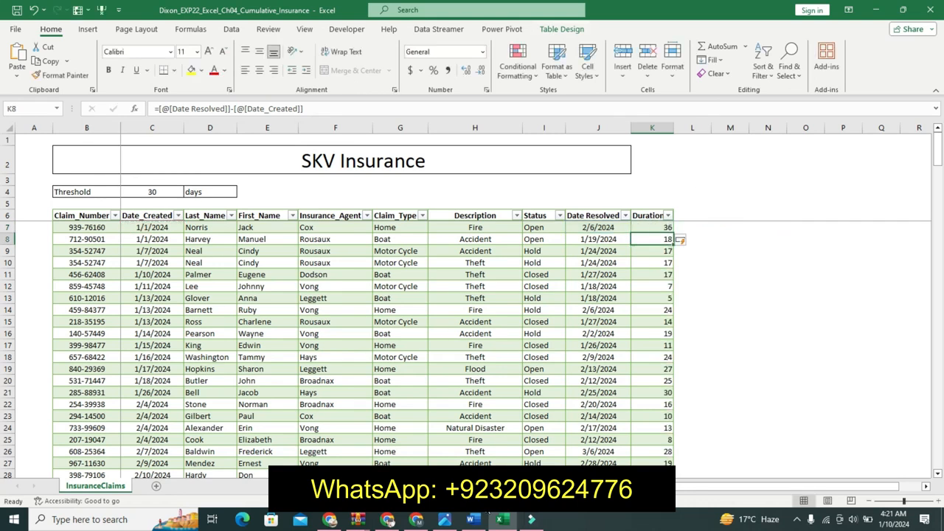
- Check the Duration column's number format against the step 6 instruction in Word
click(473, 519)
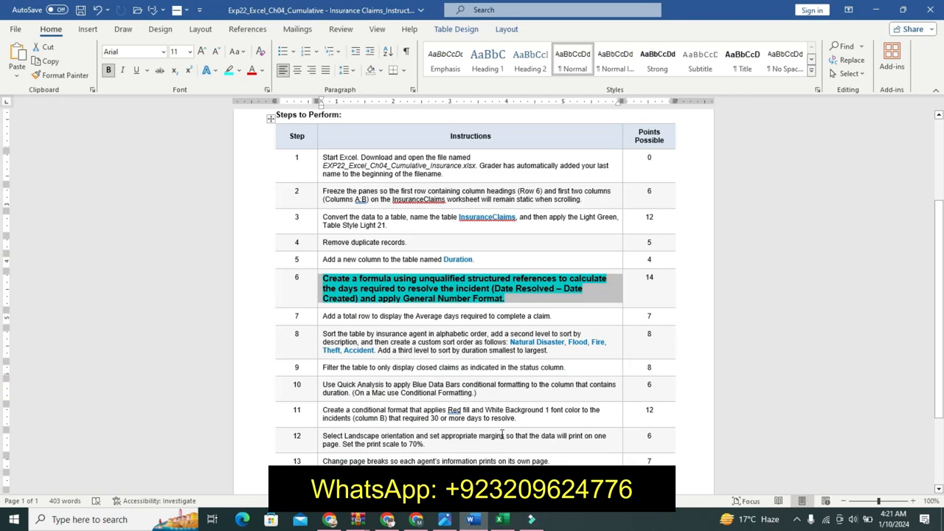
click(500, 519)
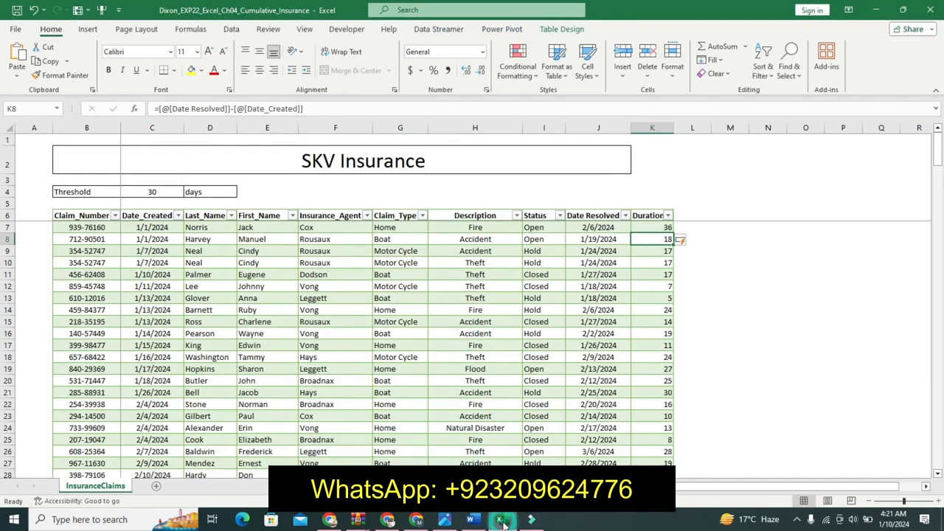
click(587, 66)
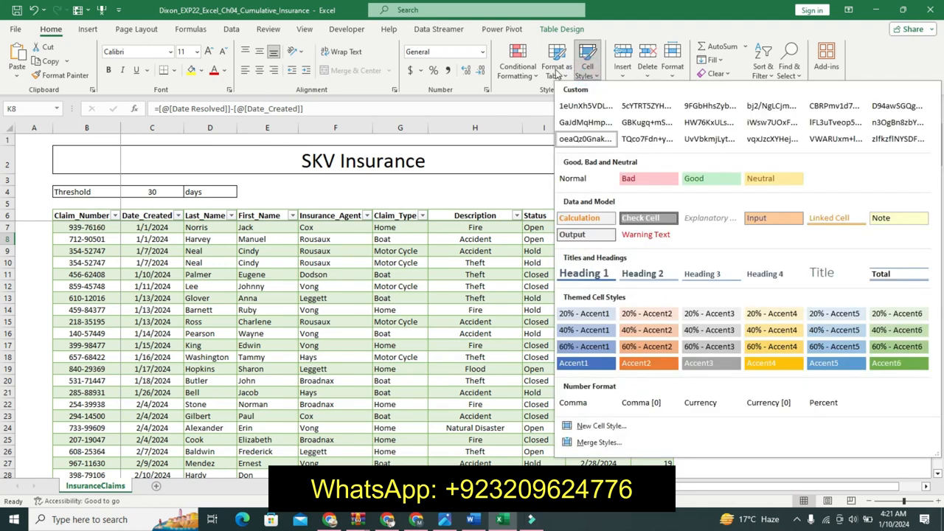
click(509, 98)
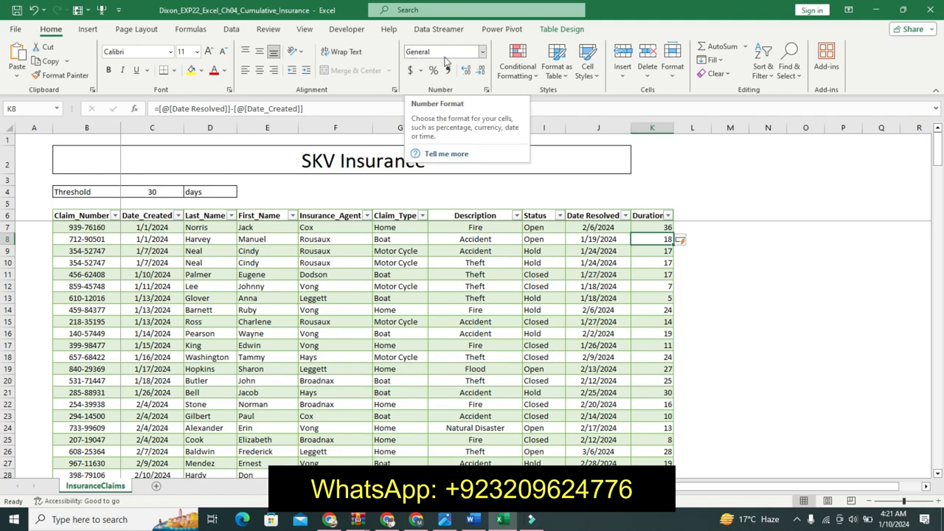
click(652, 228)
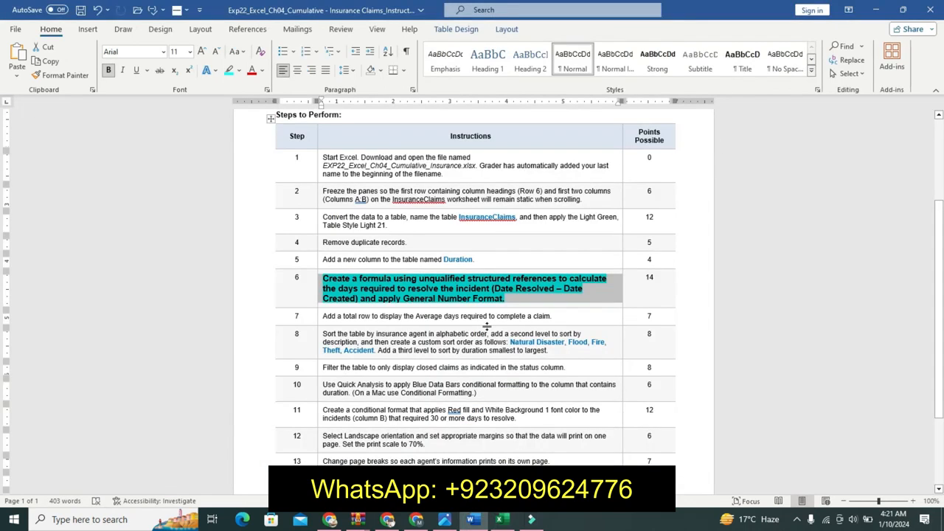
- Switch to Word and undo the formatting of the step 6 instruction
key(ctrl+z)
key(ctrl+z)
key(ctrl+z)
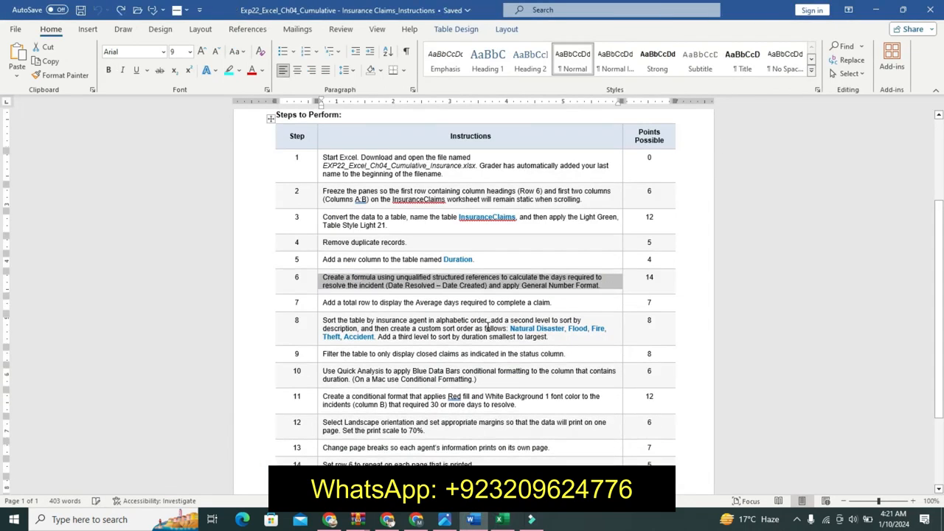
- Format the step 7 total-row instruction as 11 pt bold with turquoise highlighting
click(322, 305)
click(399, 268)
click(399, 268)
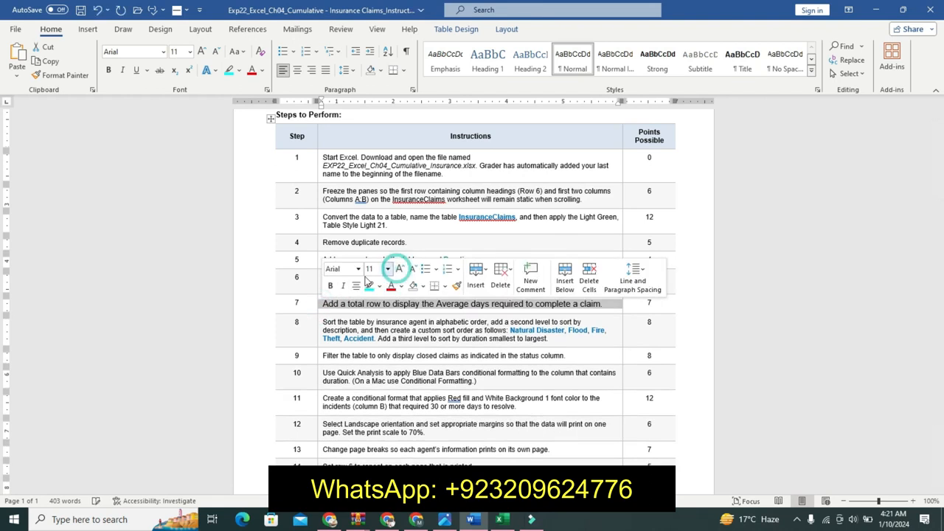
click(330, 286)
click(369, 286)
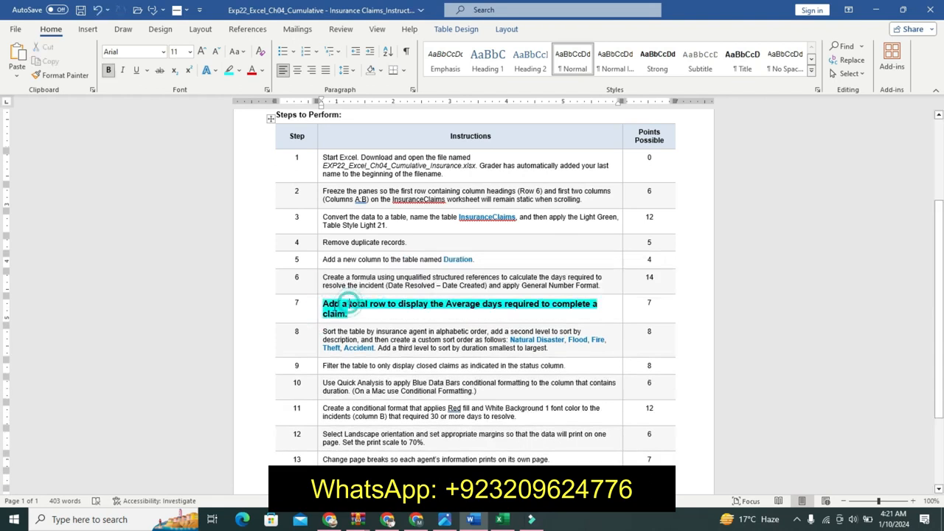
drag(329, 304, 362, 343)
click(361, 343)
drag(324, 304, 367, 312)
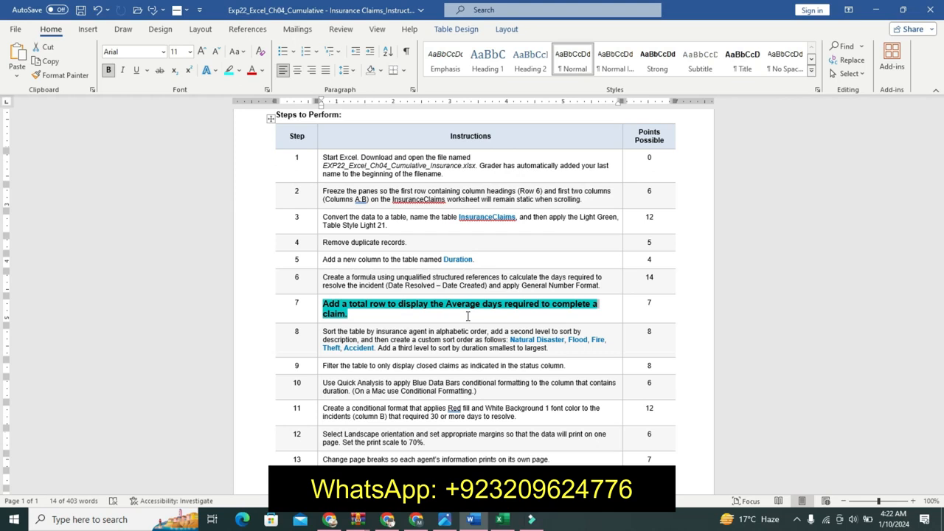
- Switch to Excel and add a total row to the InsuranceClaims table
click(501, 519)
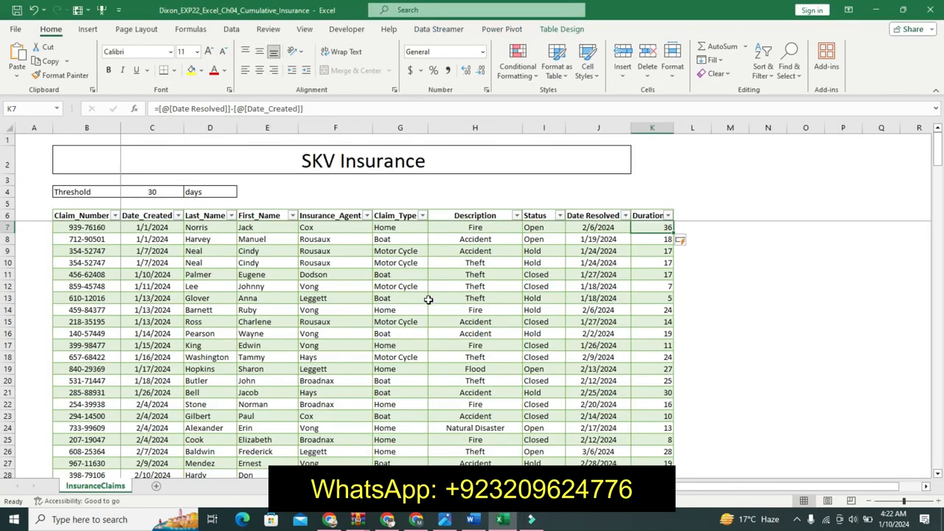
click(561, 28)
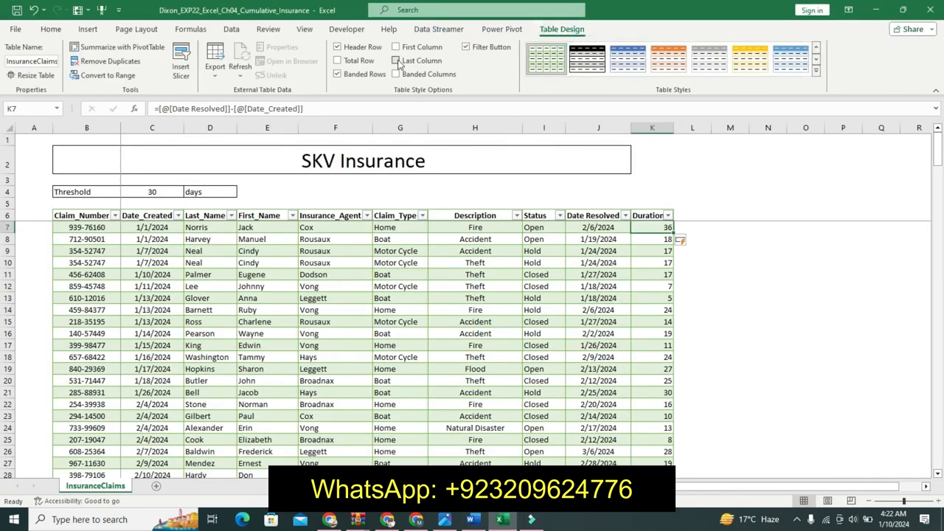
click(337, 62)
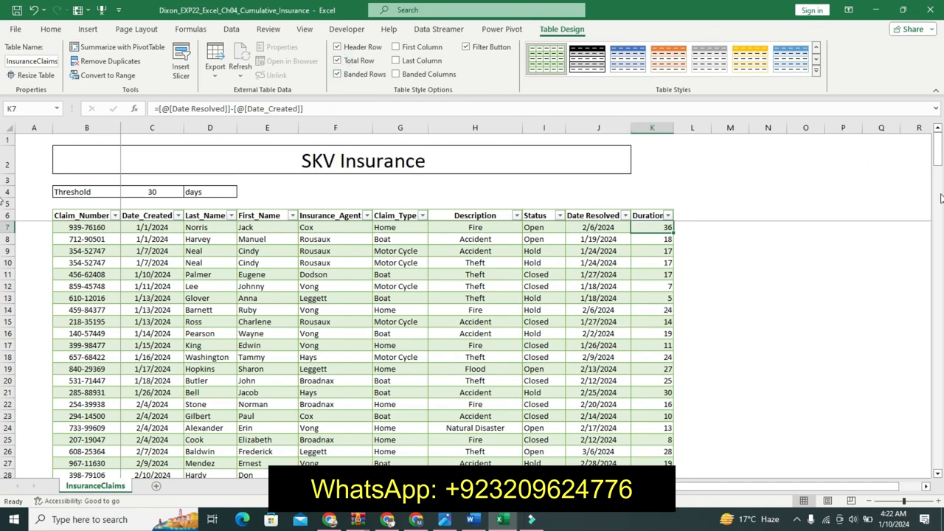
- Set the Duration column's total row calculation to Average, checking the step 7 instruction in Word along the way
drag(939, 163, 939, 487)
click(657, 428)
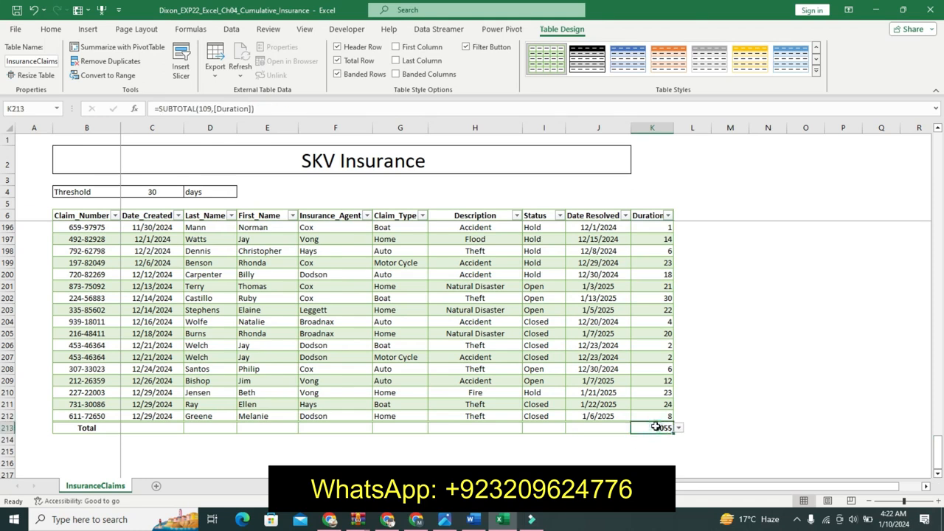
click(473, 520)
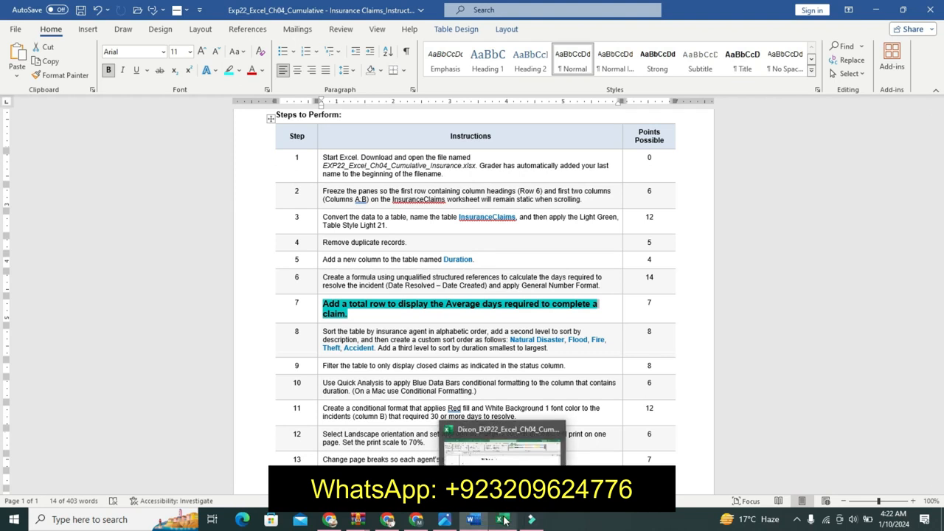
click(504, 520)
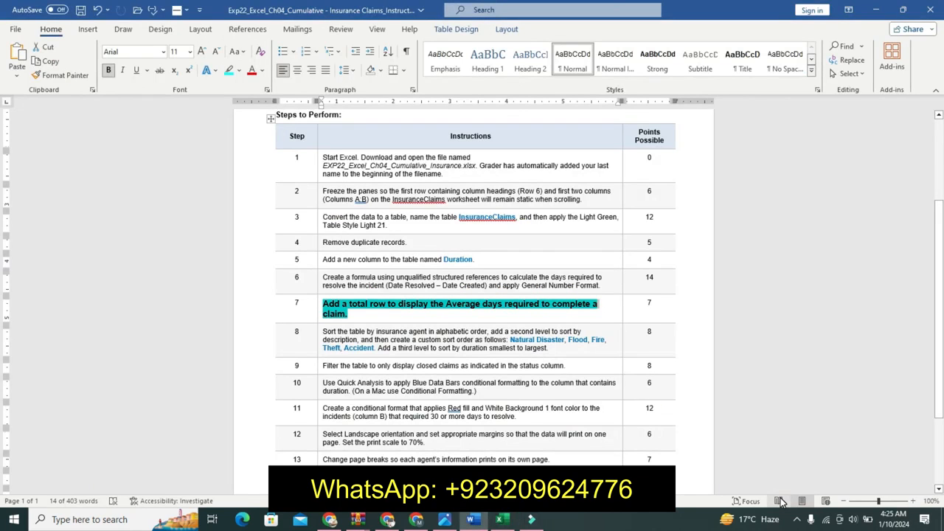
click(502, 519)
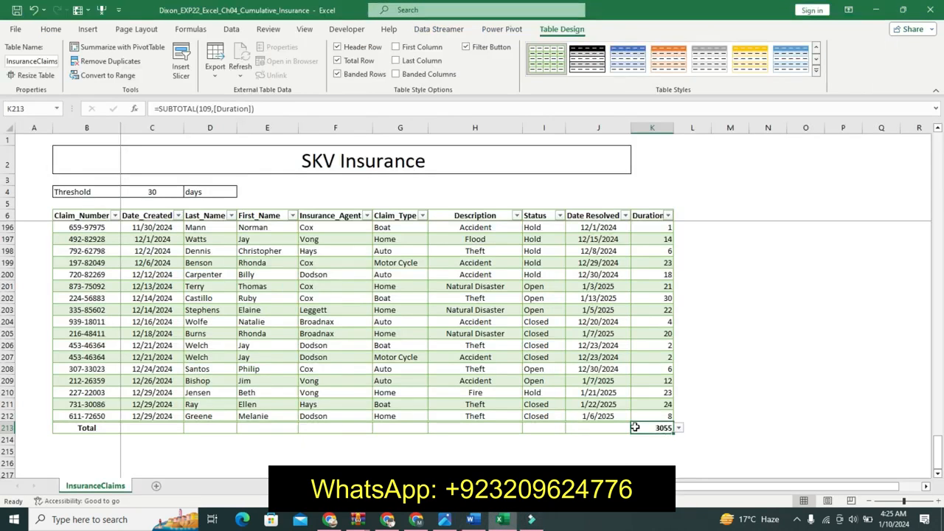
click(679, 428)
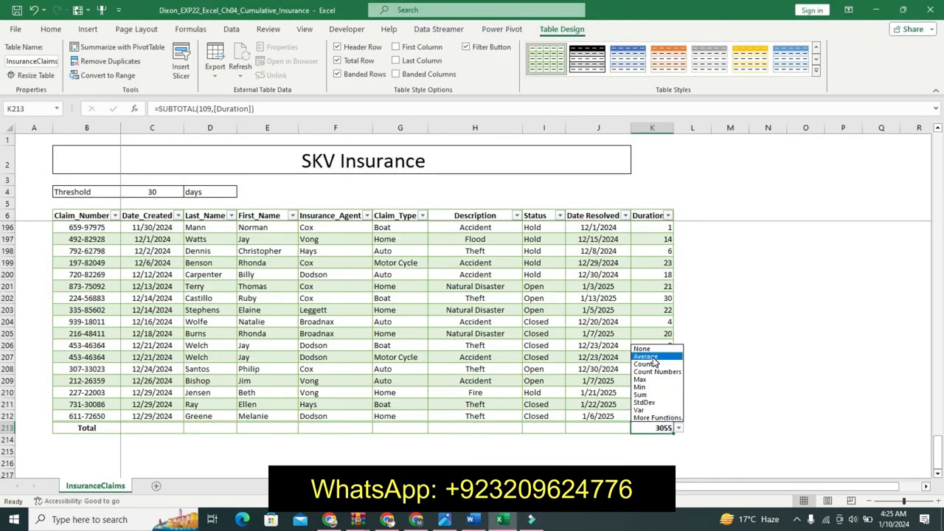
click(646, 357)
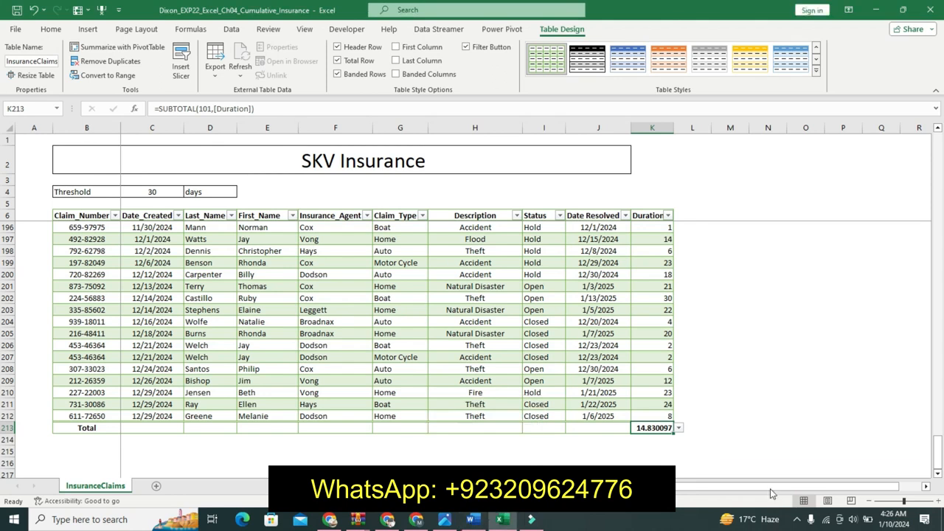
- Switch to Word and undo the formatting of the step 7 instruction
click(472, 519)
click(452, 526)
click(468, 523)
key(ctrl+z)
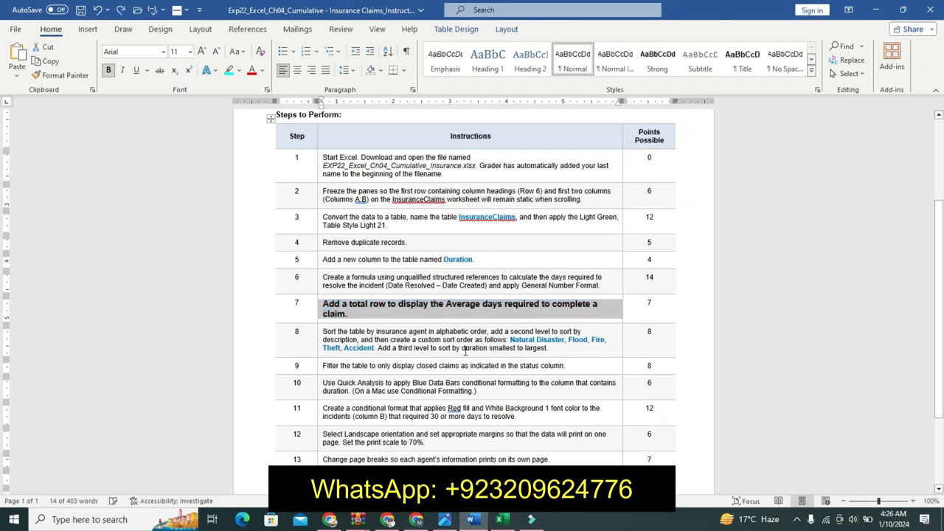
key(ctrl+z)
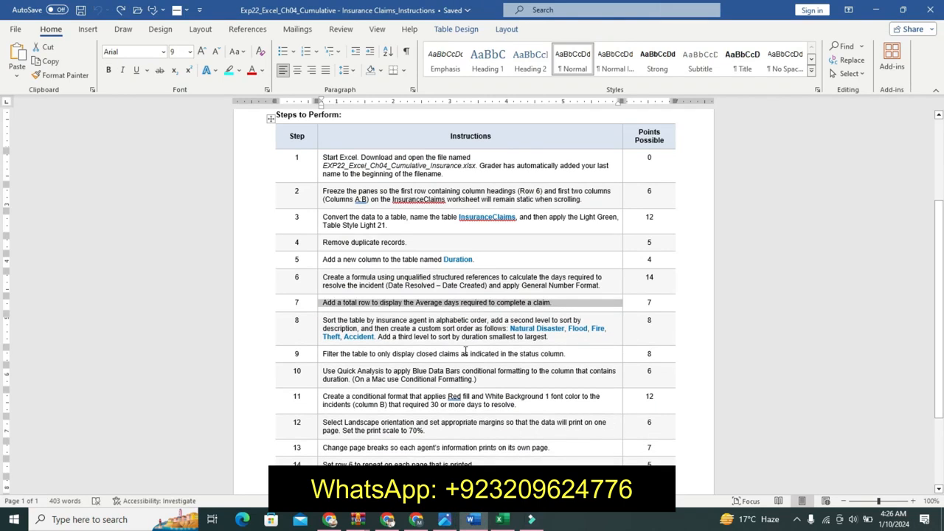
- Format the step 8 sorting instruction as 11 pt bold with turquoise highlighting
click(319, 331)
click(398, 291)
click(398, 291)
click(329, 307)
click(366, 308)
drag(325, 322, 480, 352)
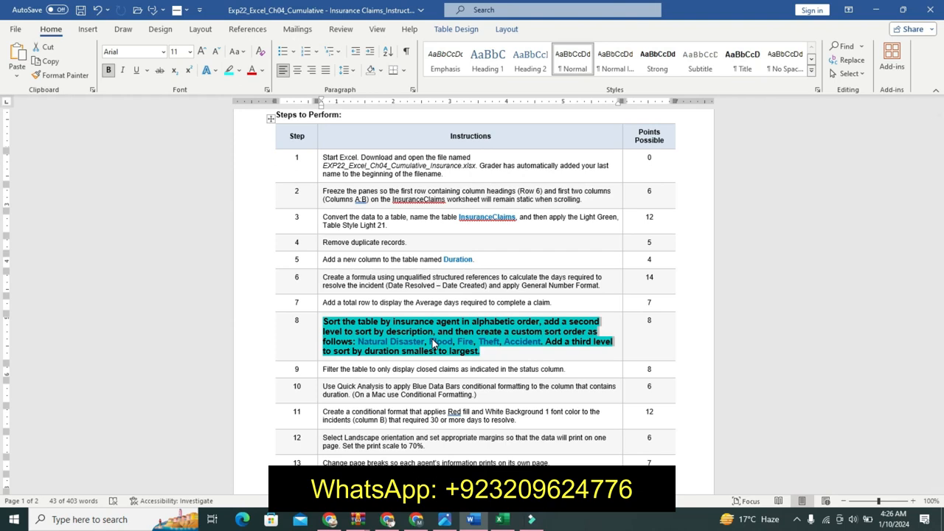
- Switch to Excel and start a custom sort of the InsuranceClaims table by Insurance_Agent from A to Z
key(alt+Tab)
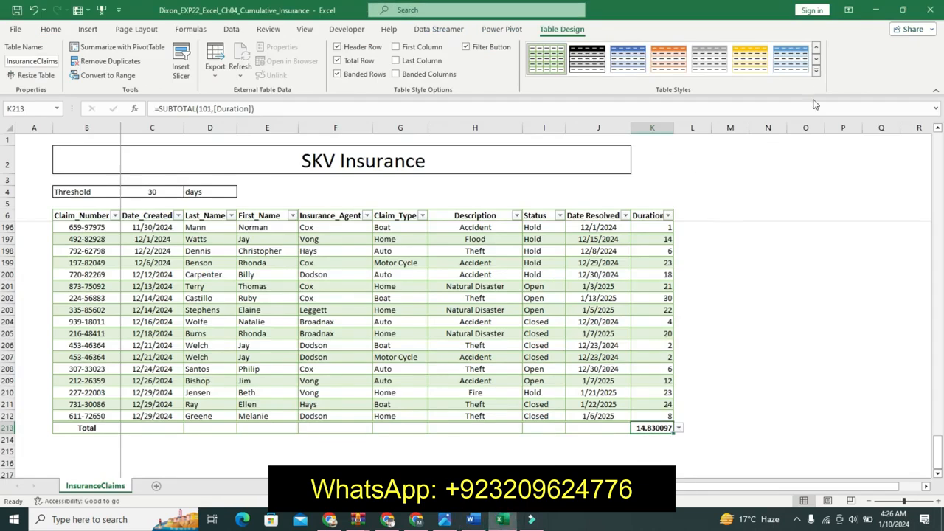
click(57, 33)
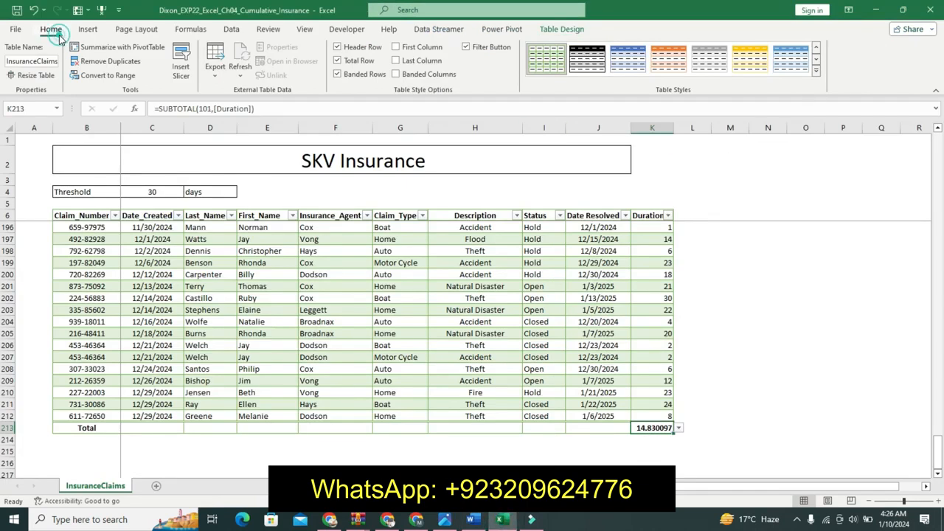
click(763, 68)
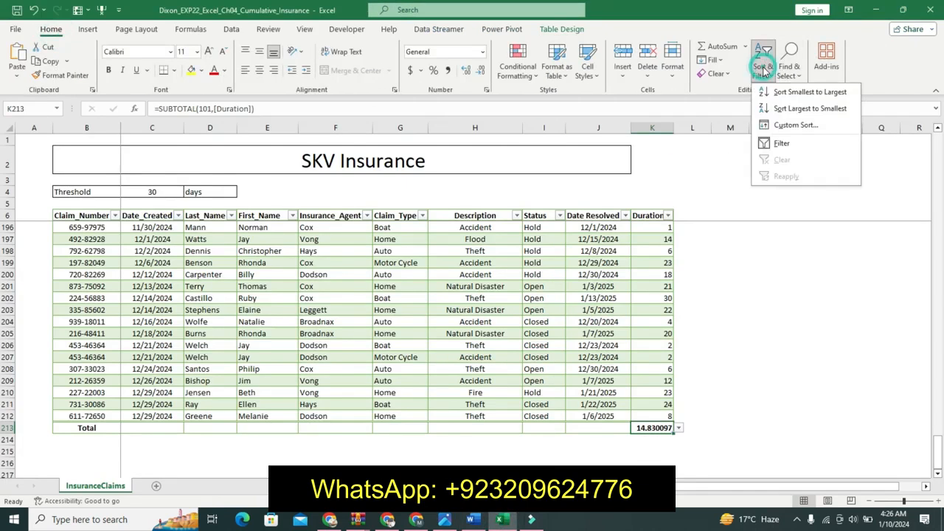
click(775, 125)
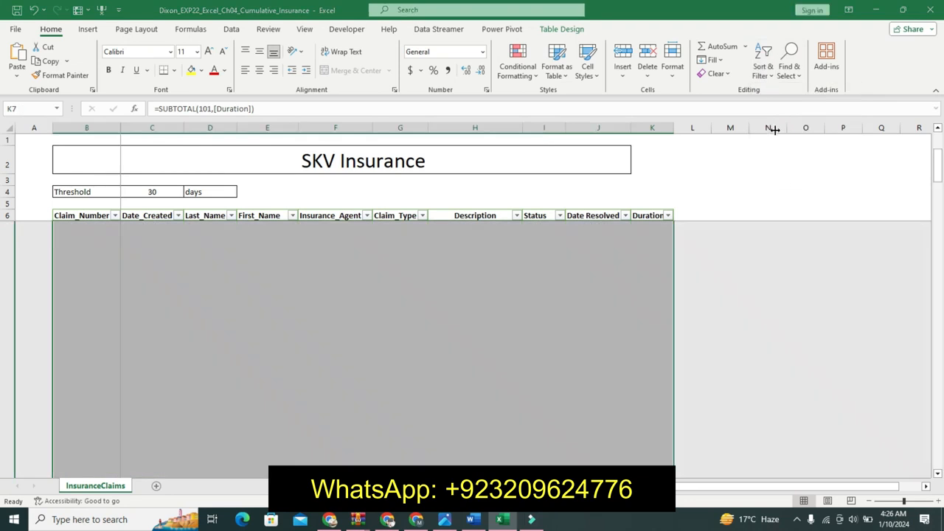
click(498, 319)
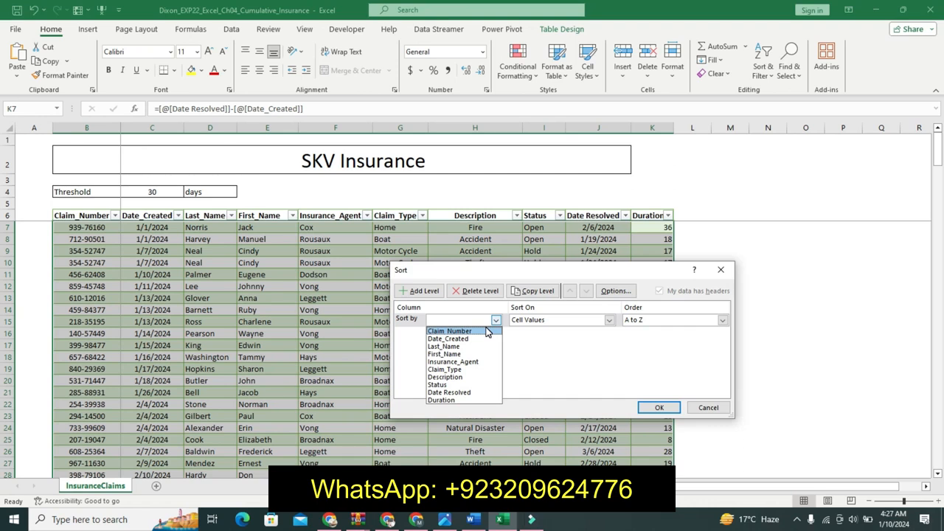
click(461, 361)
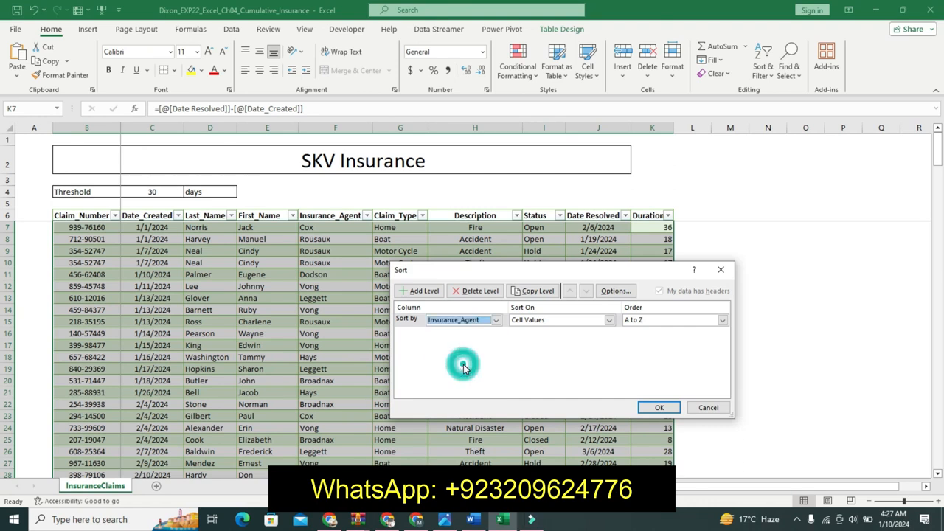
- Switch to Word and copy the custom order "Natural Disaster, Flood, Fire, Theft, Accident" from the step 8 instruction
click(477, 528)
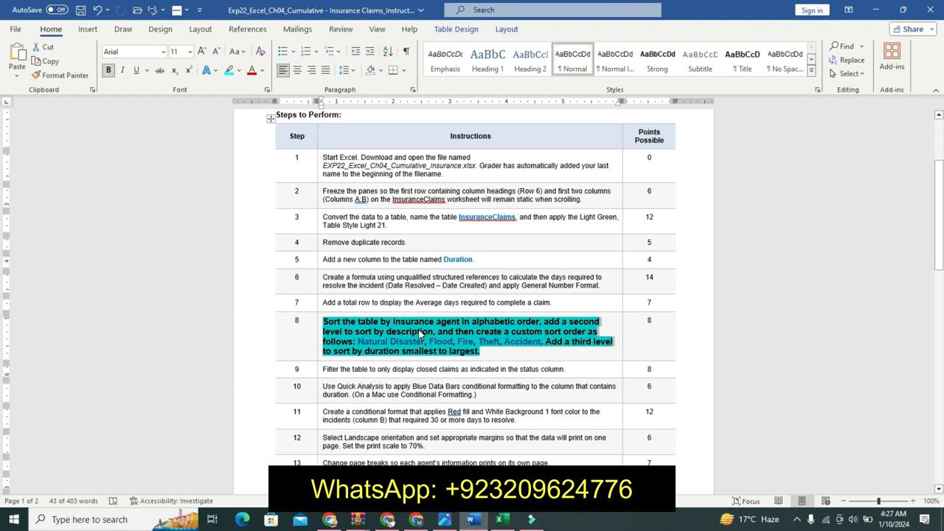
click(365, 342)
drag(364, 342, 525, 350)
key(ctrl+c)
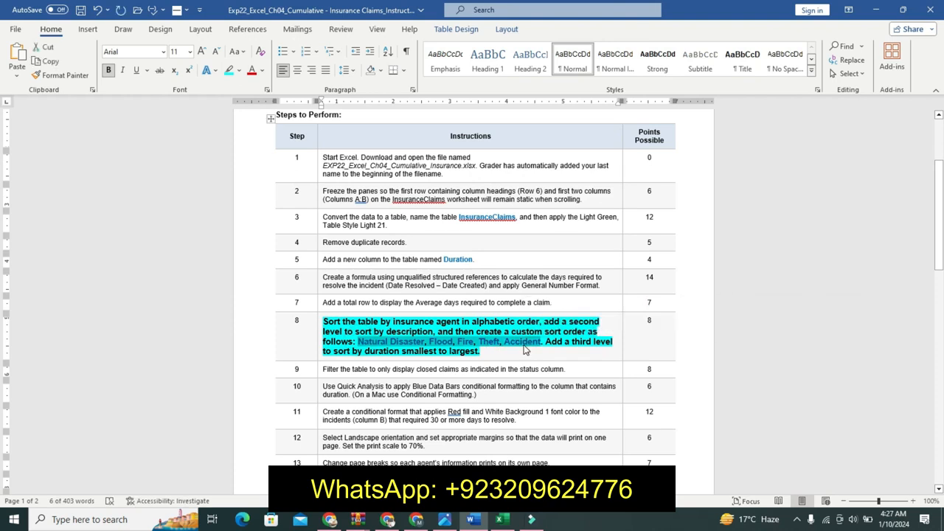
click(547, 352)
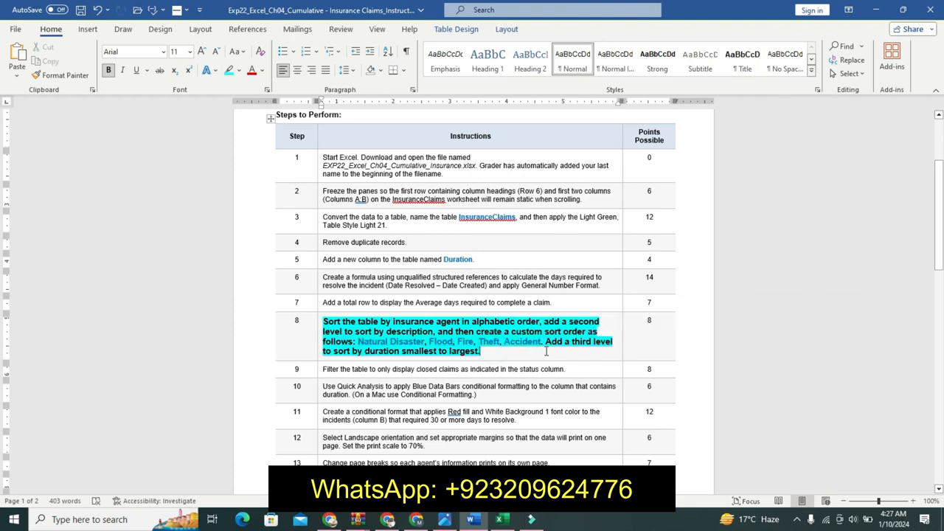
- Switch back to Excel and add a second sort level by Description
click(503, 519)
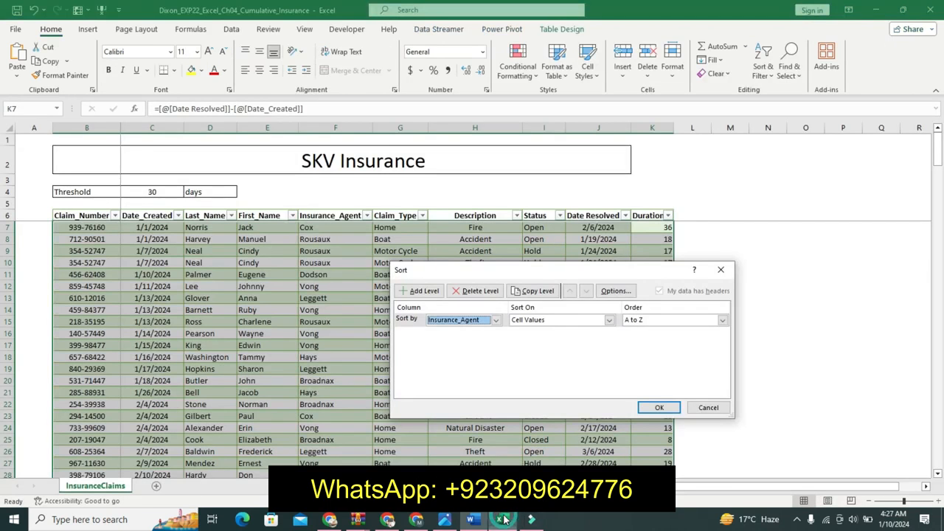
click(420, 290)
click(496, 335)
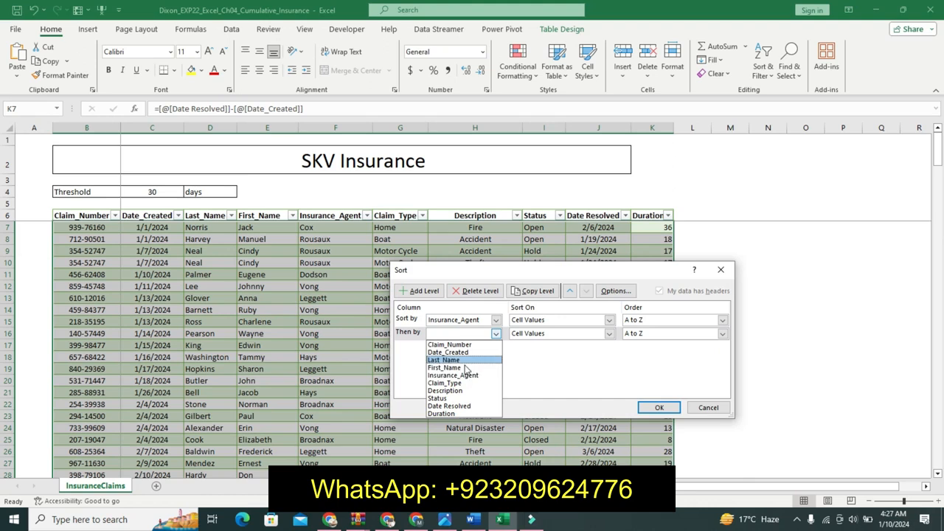
click(453, 396)
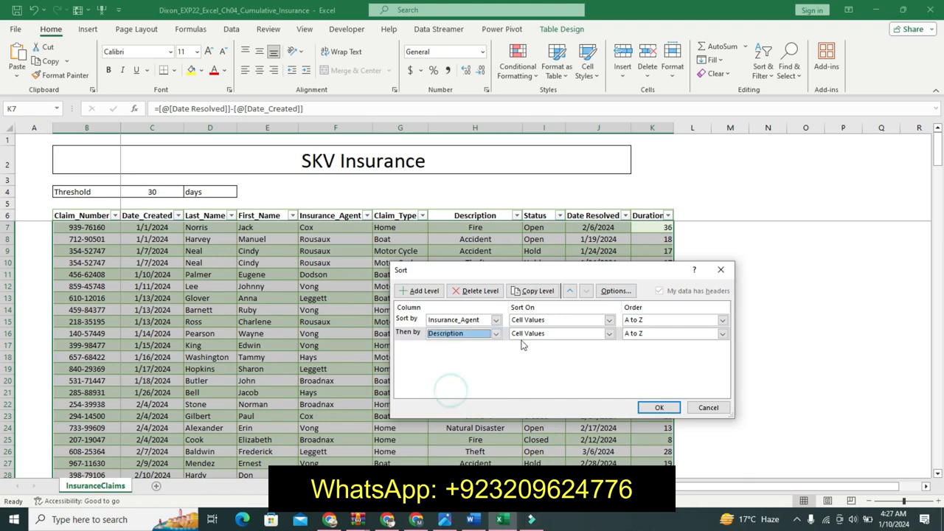
- Order the Description level by a new custom list pasted as Natural Disaster, Flood, Fire, Theft, Accident
click(722, 333)
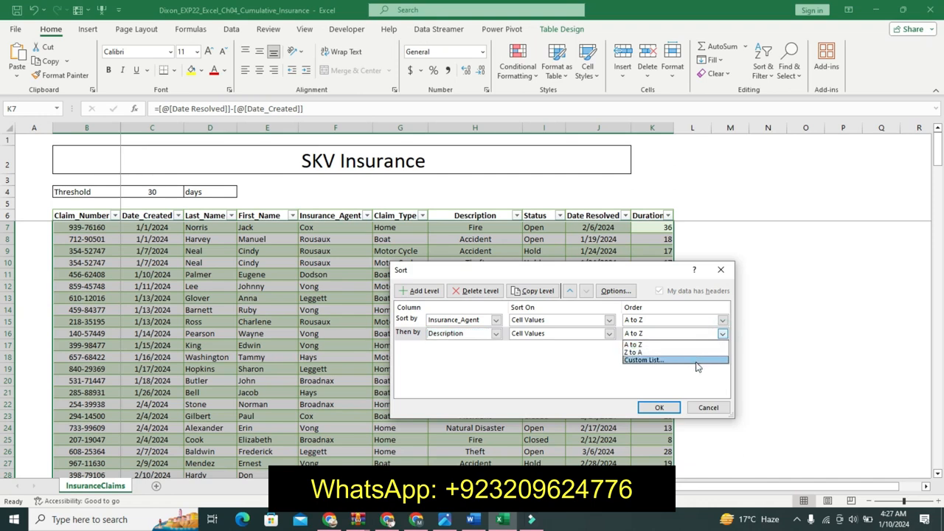
click(707, 359)
click(600, 297)
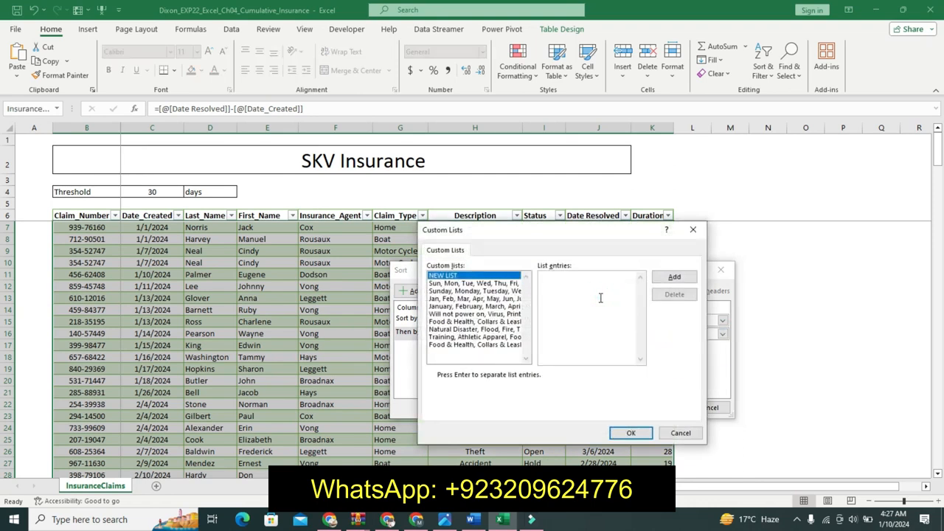
key(ctrl+v)
click(673, 276)
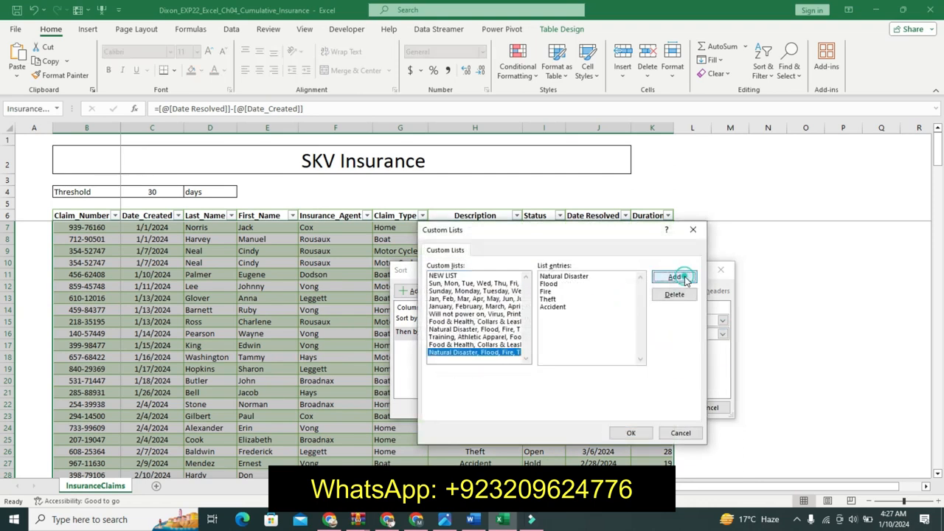
click(641, 434)
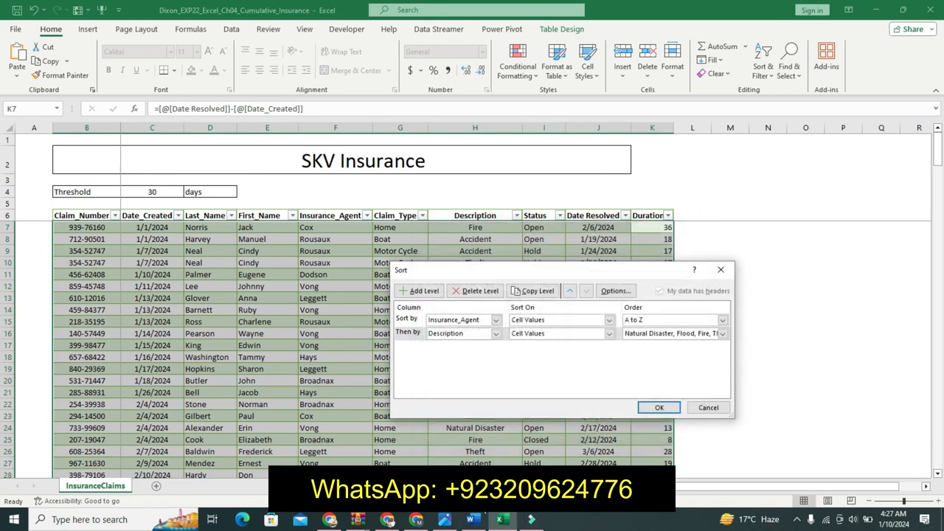
- After checking the instruction in Word, add a third sort level by Duration, Smallest to Largest, in Excel and apply the sort
click(473, 519)
drag(546, 341, 563, 353)
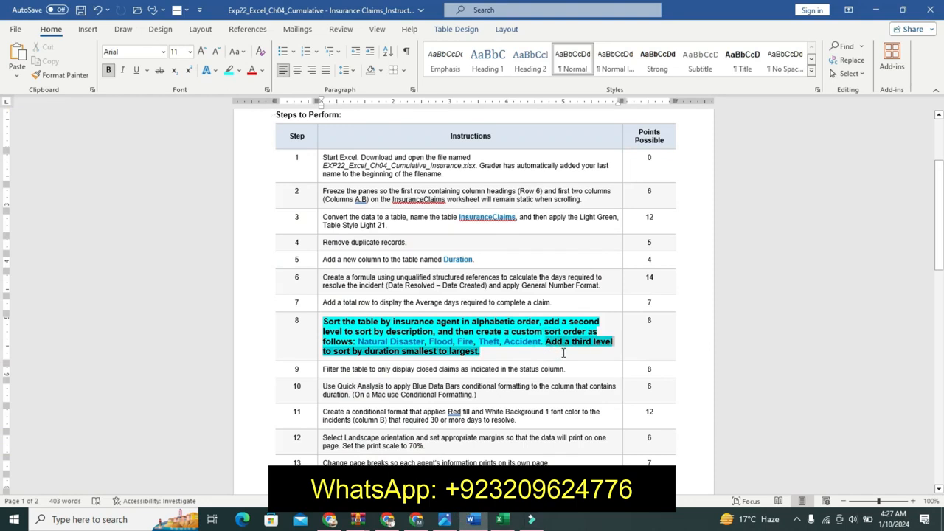
click(501, 519)
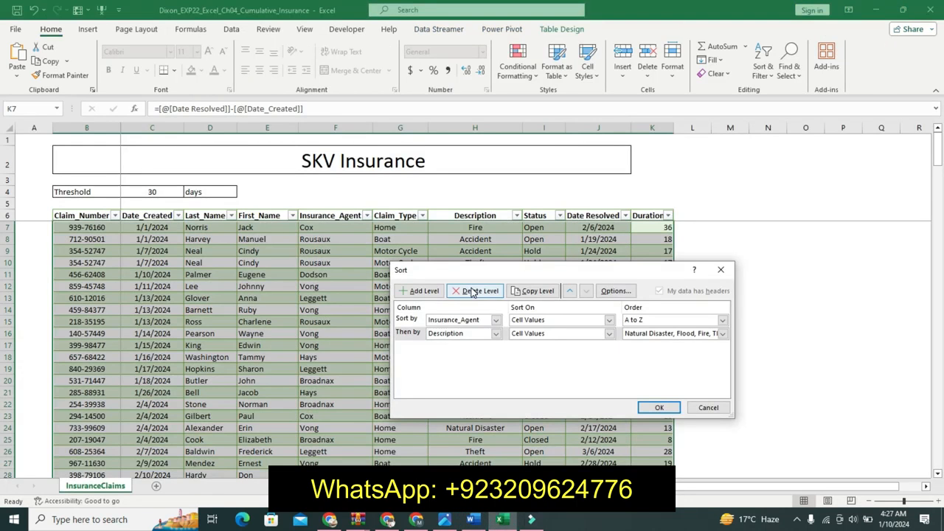
click(423, 291)
click(496, 347)
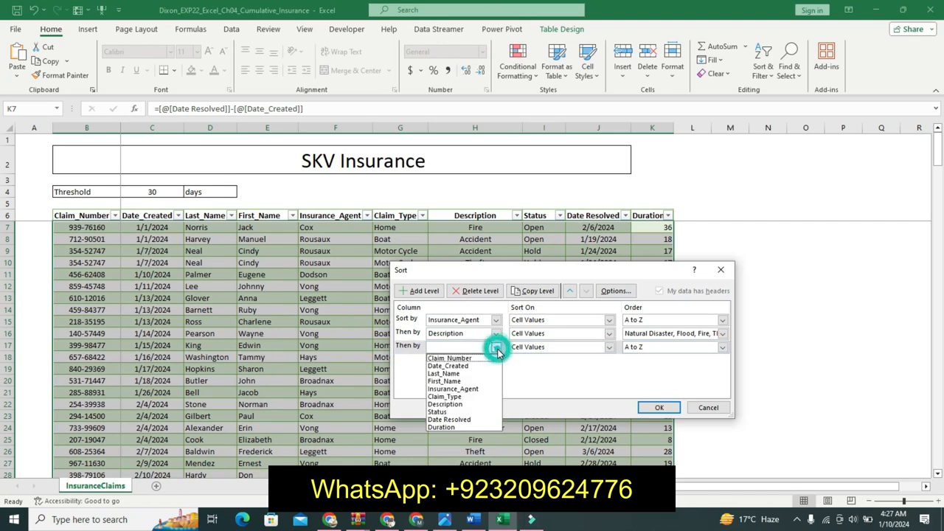
click(450, 427)
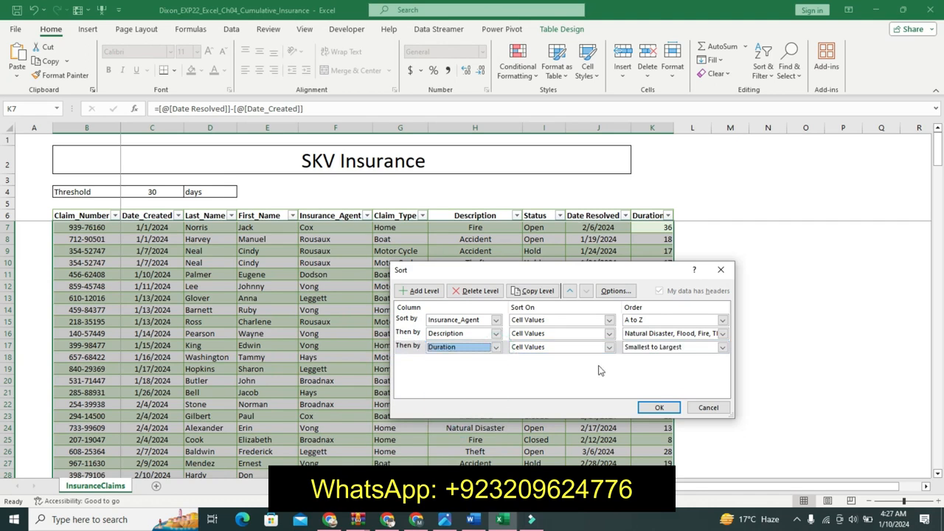
click(473, 520)
click(501, 519)
click(660, 408)
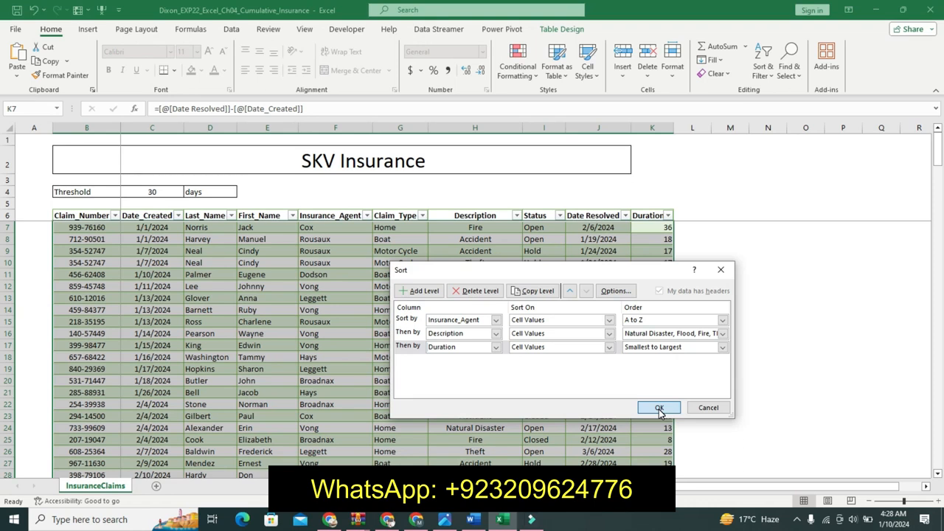
click(658, 409)
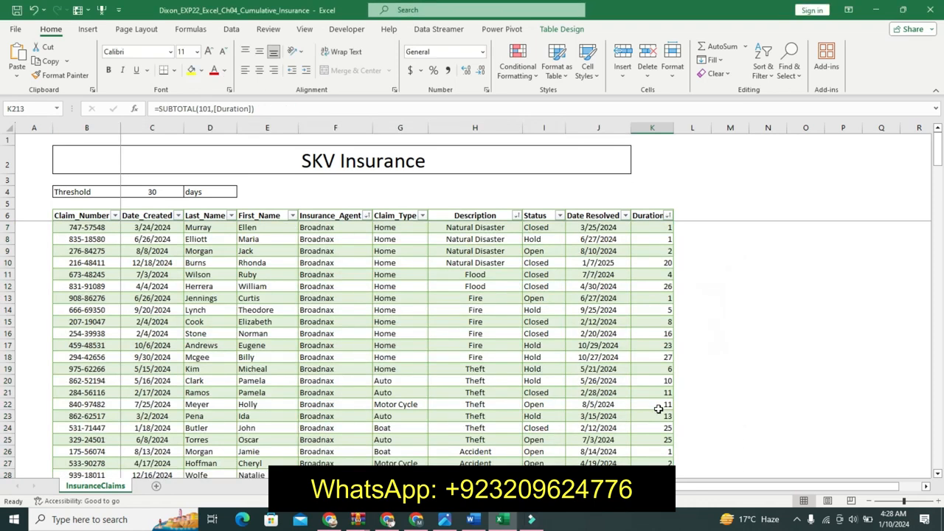
- Switch to Word and undo the formatting of the step 8 instruction
click(473, 519)
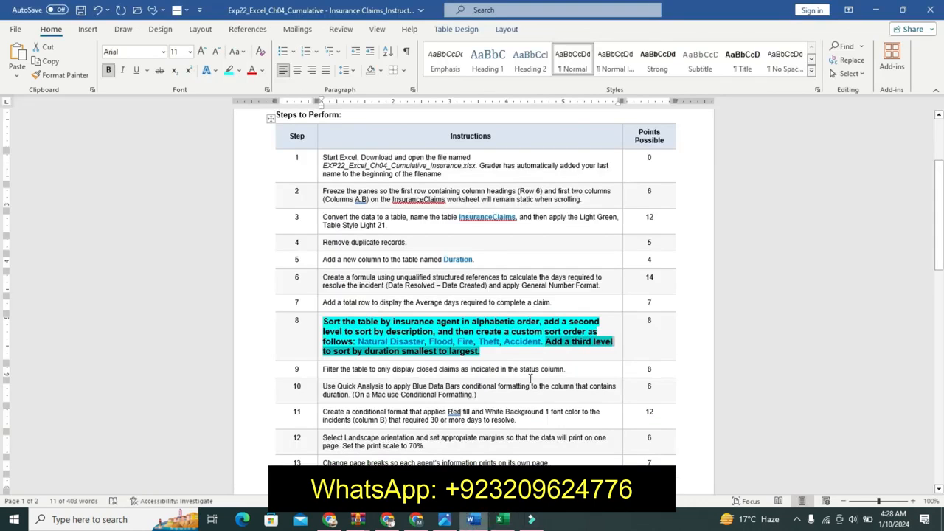
key(ctrl+z)
key(ctrl+z)
key(ctrl+z)
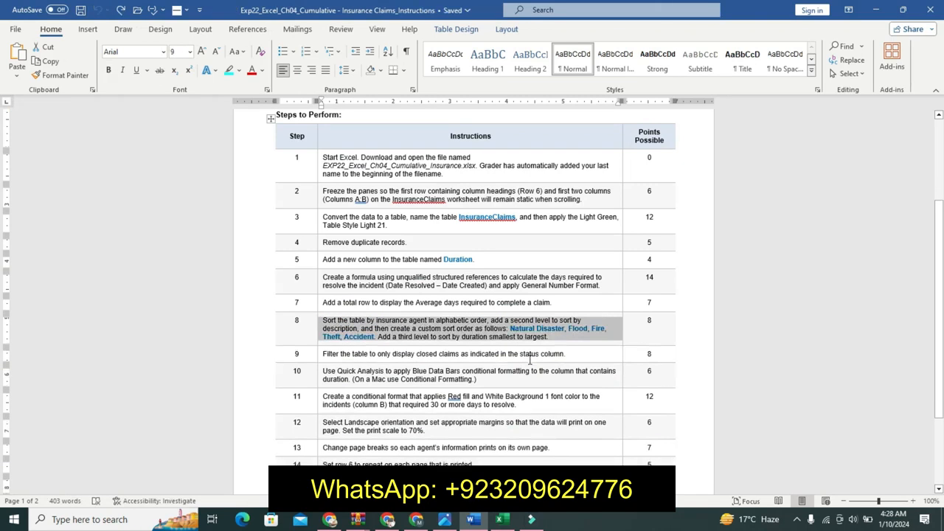
- Emphasize the step 9 filter instruction in Word with 12 pt bold text and turquoise highlighting
click(319, 357)
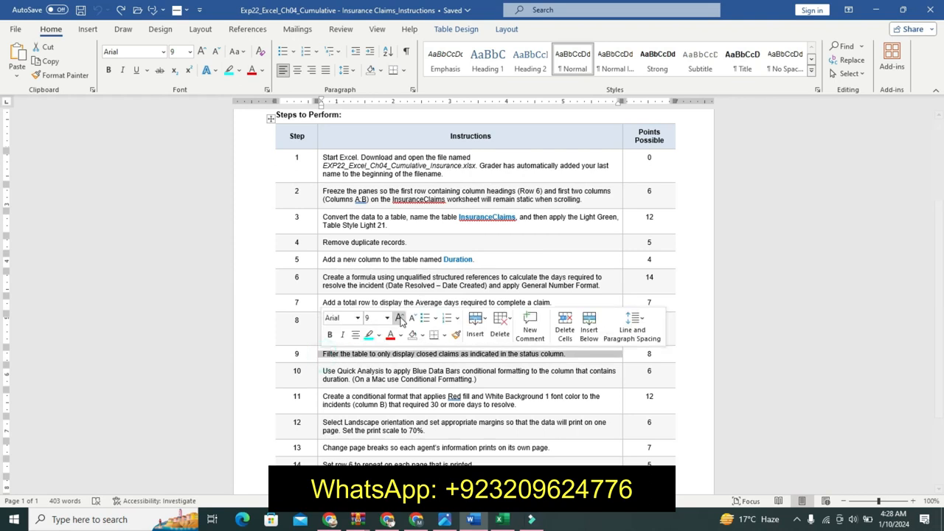
click(399, 317)
click(399, 317)
click(399, 317)
click(329, 334)
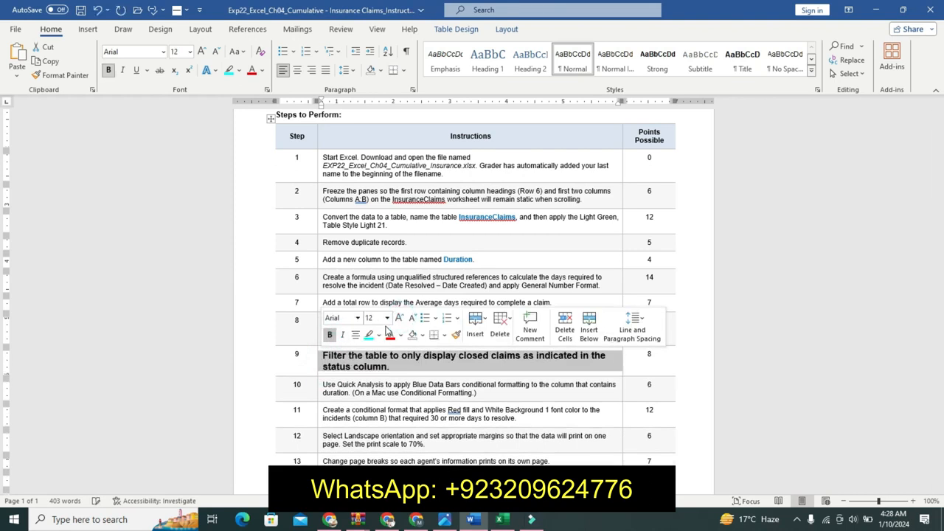
click(369, 334)
key(Right)
triple_click(333, 356)
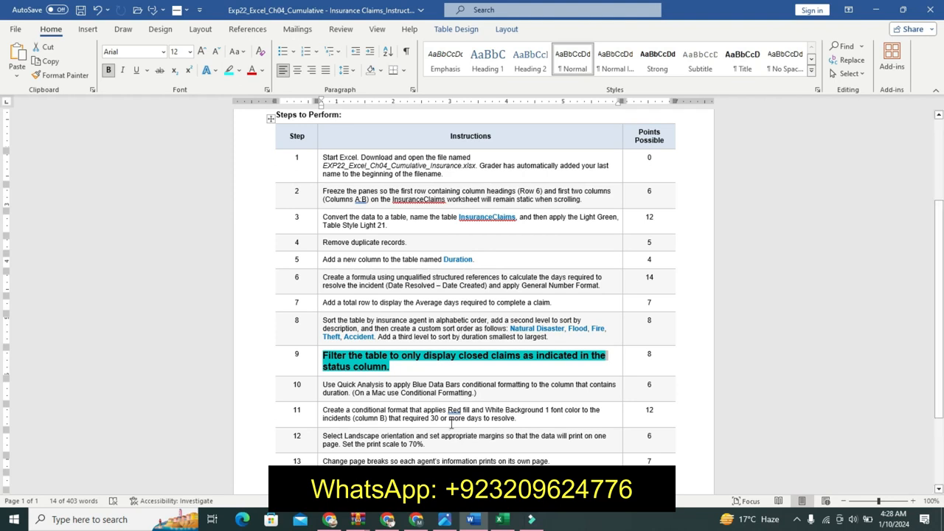
- Switch to Excel and filter the claims table's Status column to display only Closed claims
click(499, 521)
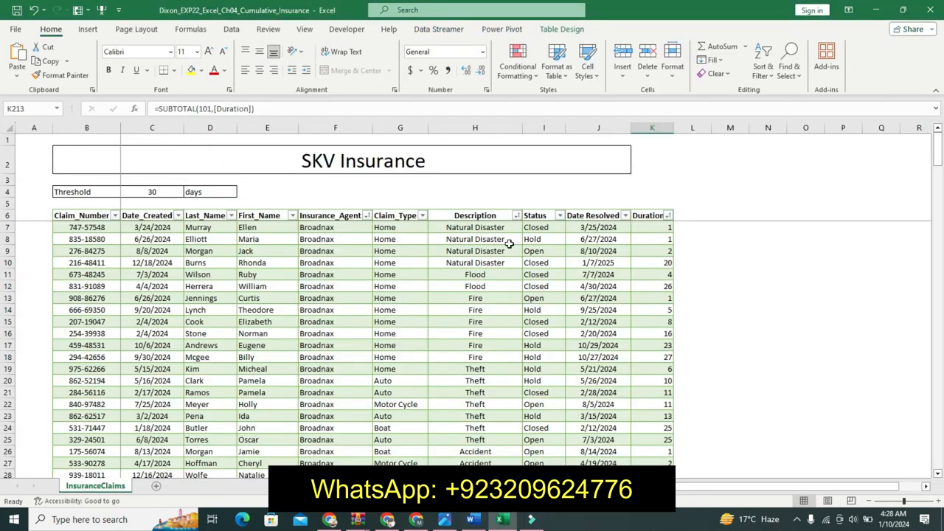
click(560, 215)
click(442, 370)
click(442, 380)
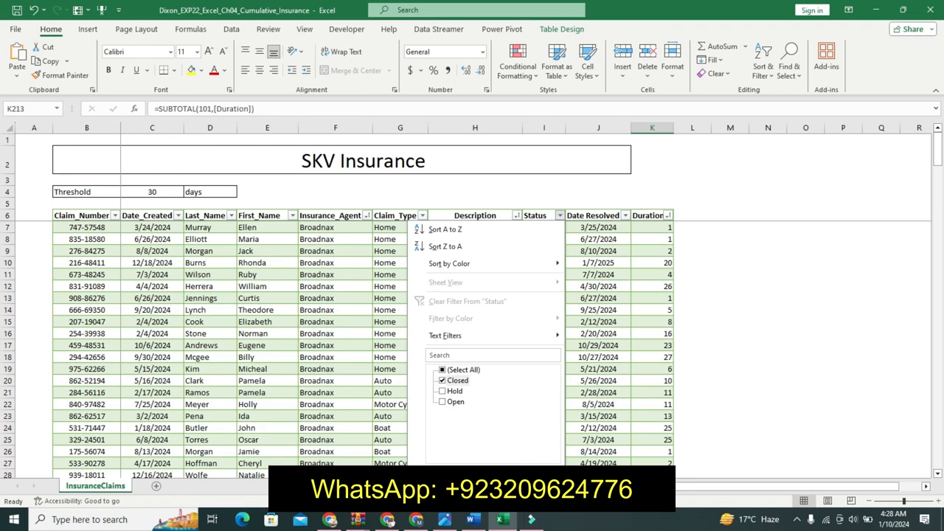
key(Return)
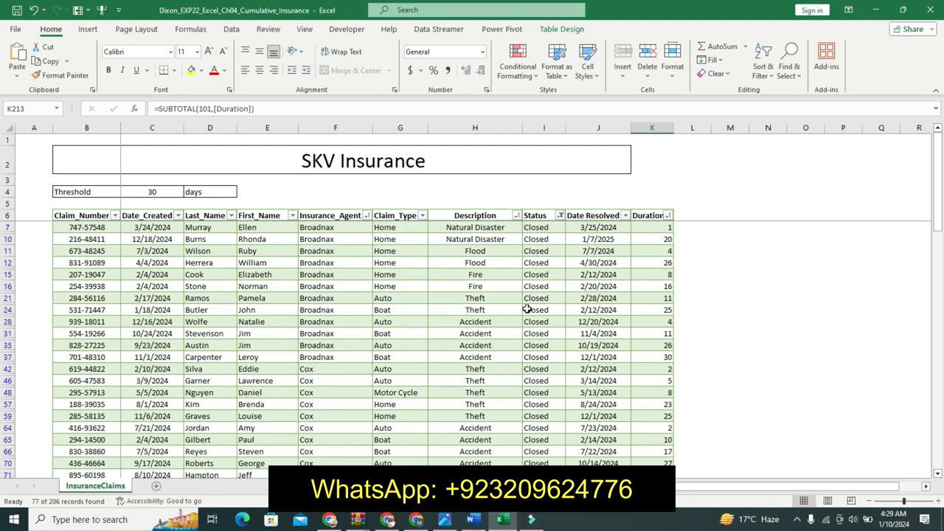
- Switch back to Word and undo the size, bold and highlight formatting of the step 9 instruction
click(473, 520)
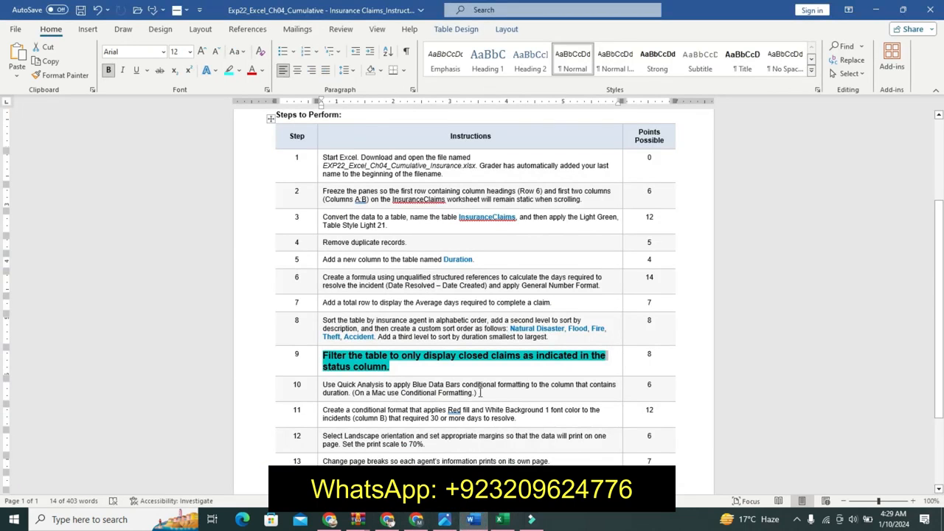
click(501, 519)
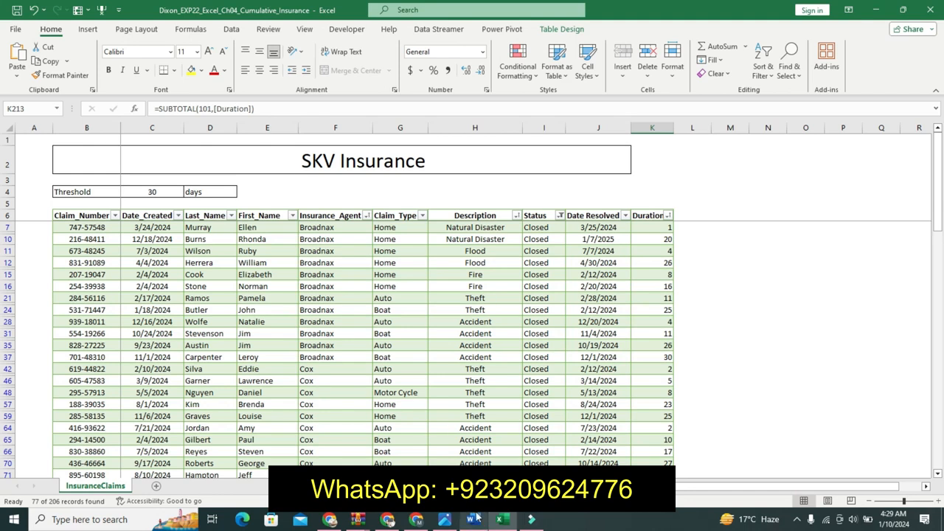
click(472, 519)
key(ctrl+z)
key(ctrl+z)
key(ctrl+z)
key(ctrl+z)
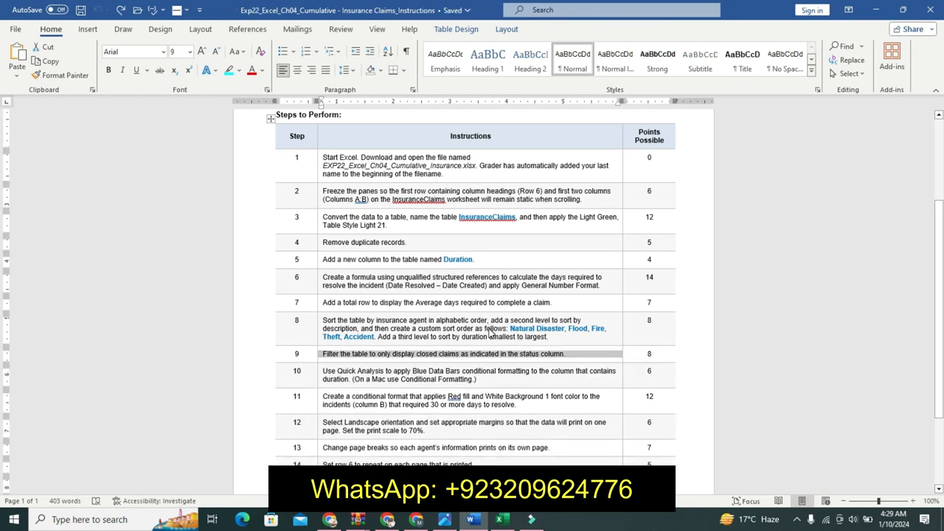
- Emphasize the step 10 Quick Analysis instruction with 11 pt bold text and turquoise highlighting
click(316, 375)
double_click(396, 336)
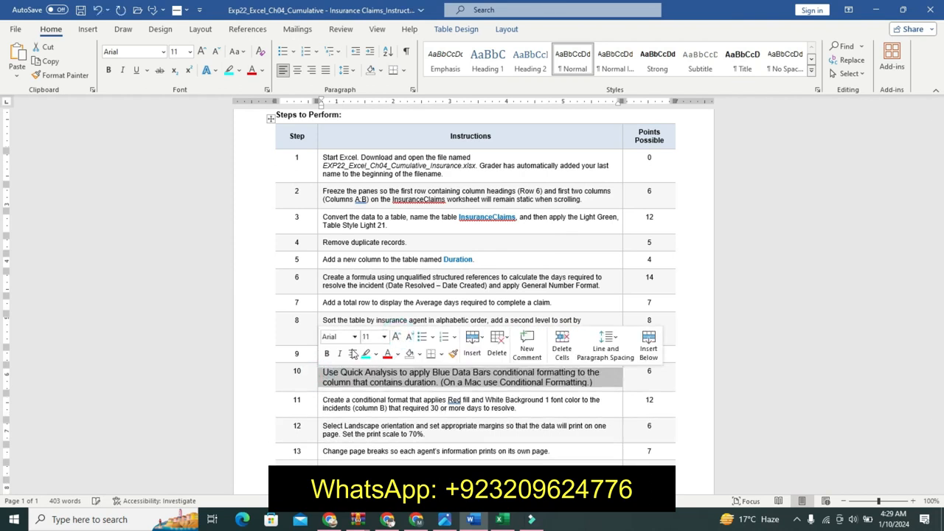
click(329, 356)
click(365, 355)
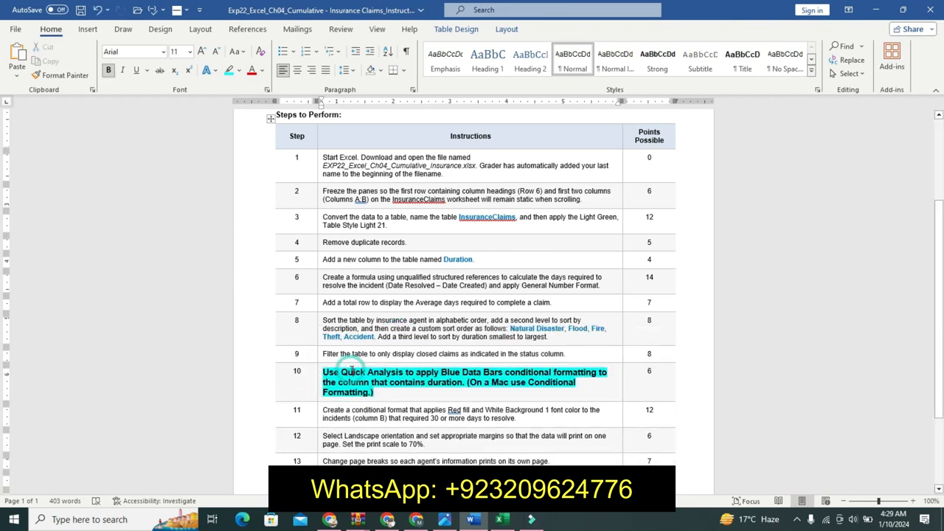
drag(325, 372, 419, 391)
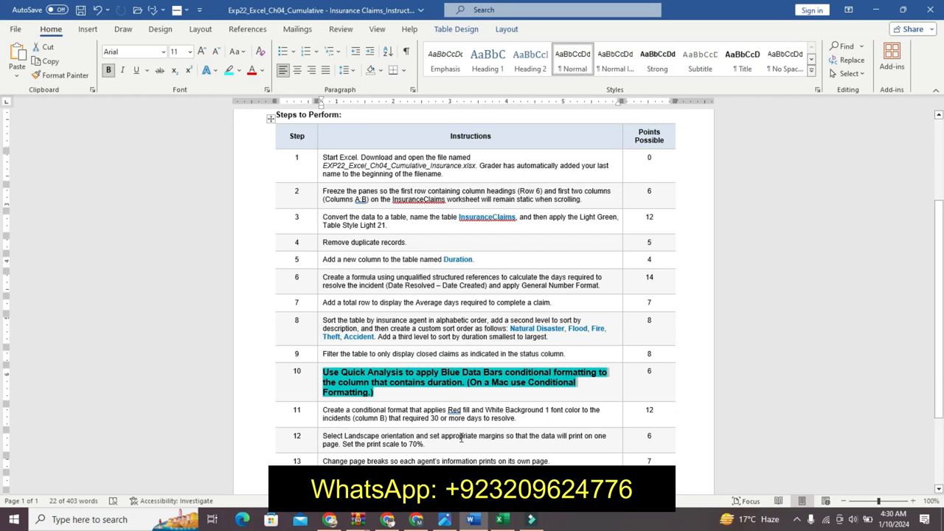
- Switch to Excel and apply blue Data Bars to the Duration values, excluding the total row, using Quick Analysis
click(502, 519)
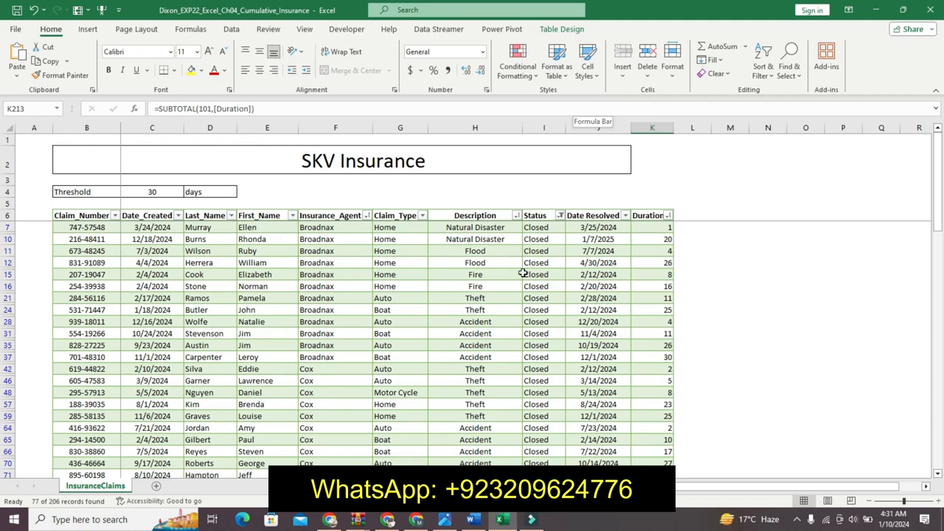
click(645, 226)
drag(644, 226, 664, 441)
click(682, 453)
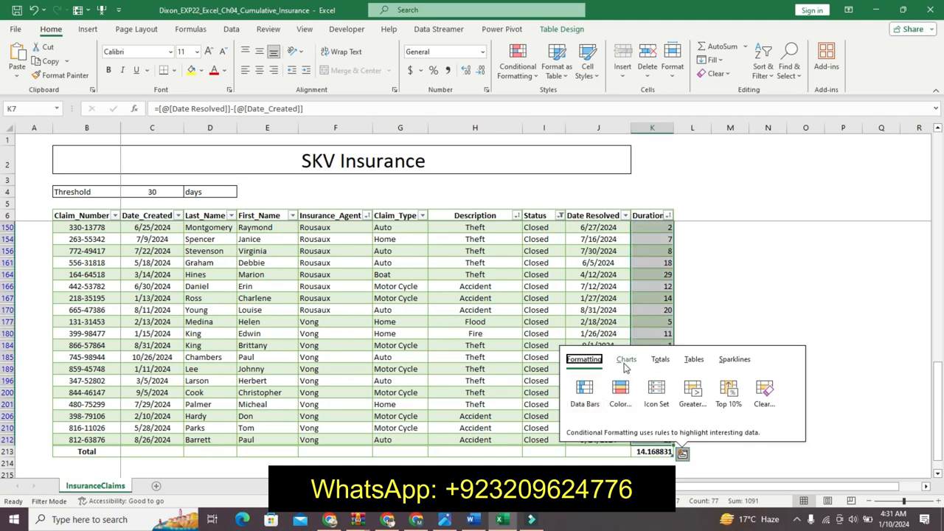
click(730, 361)
click(693, 359)
click(660, 360)
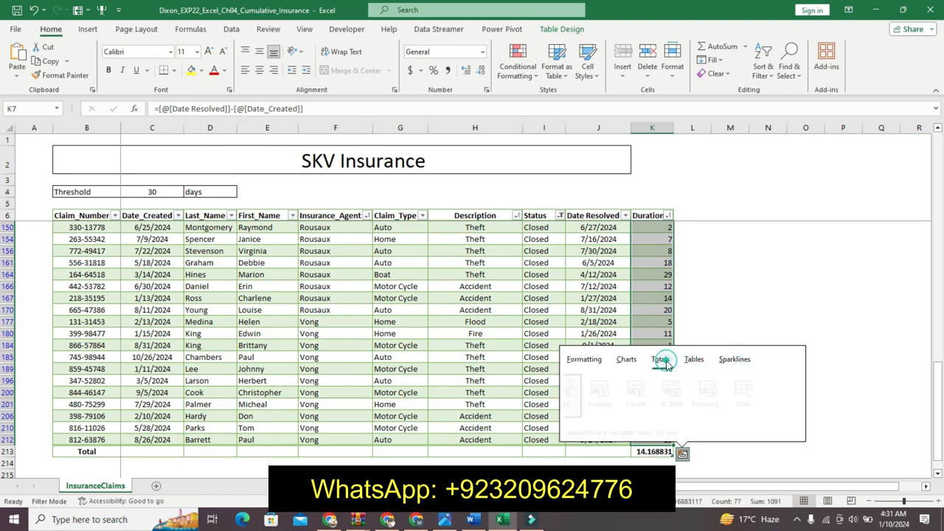
click(625, 360)
click(584, 360)
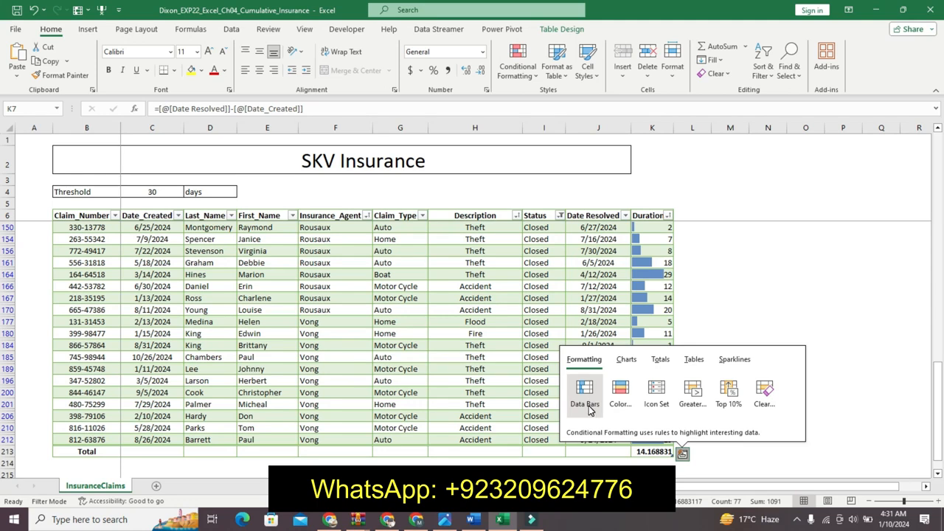
click(588, 405)
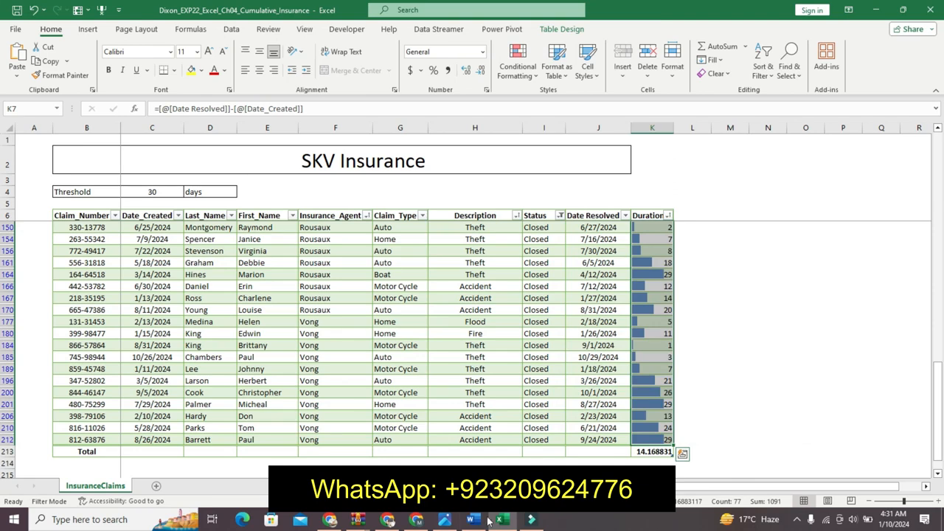
- Check the step 10 instruction in Word and the final result image in Photos, and review the Duration data bars in Excel
click(480, 520)
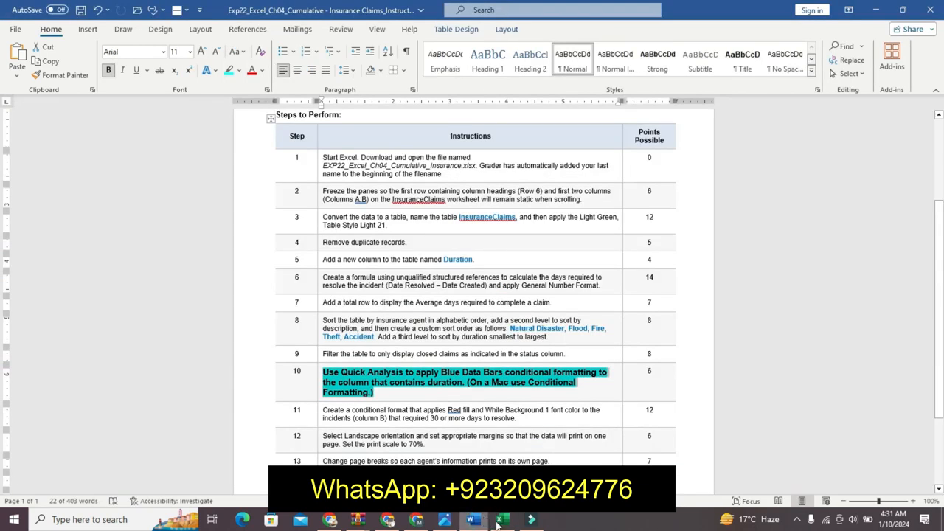
click(502, 522)
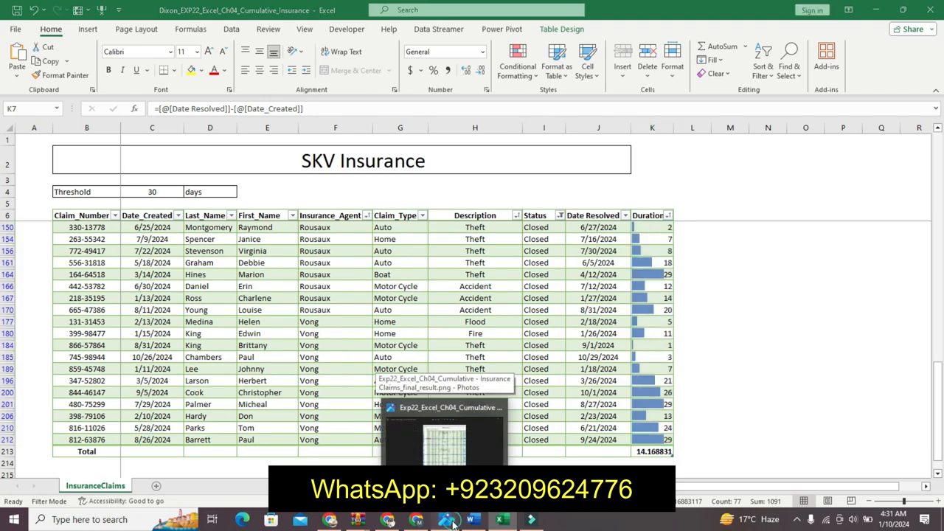
click(451, 522)
click(499, 521)
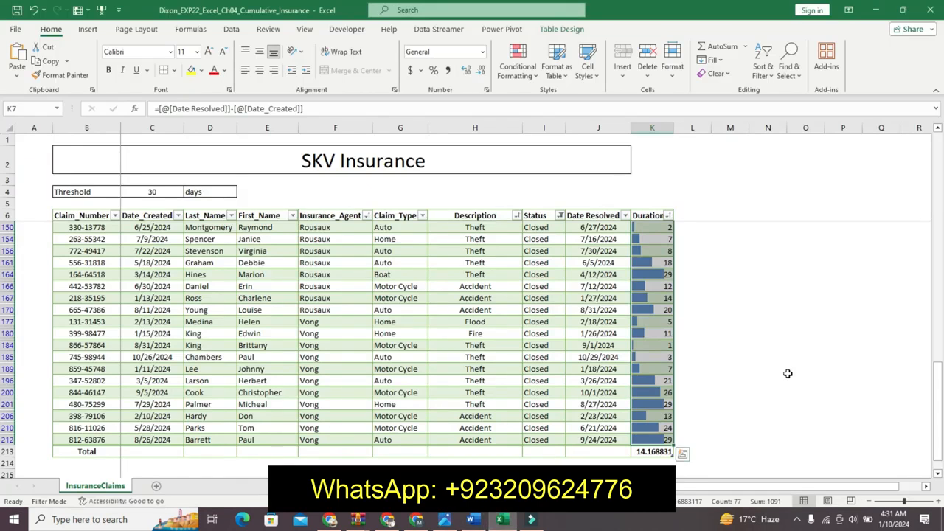
drag(937, 404, 938, 168)
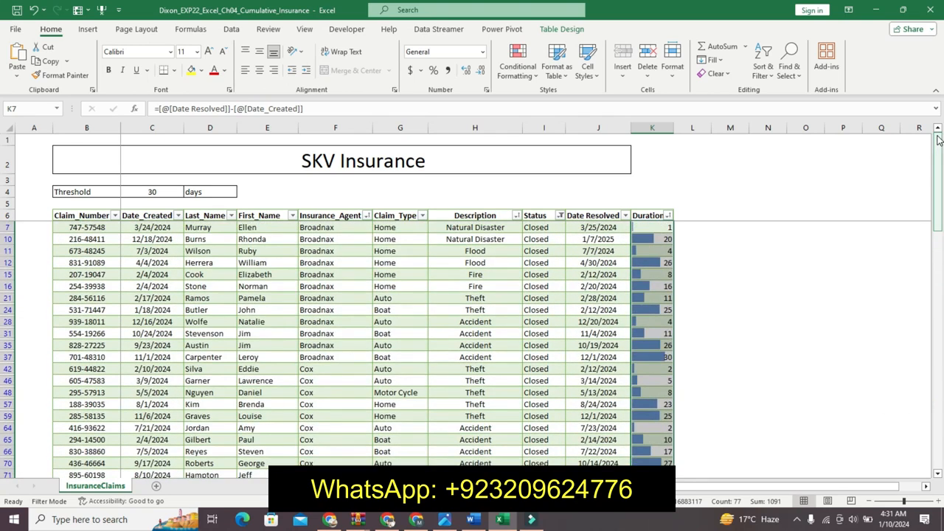
click(786, 349)
- Switch to Word and undo the size, bold and highlight formatting of the step 10 instruction
click(473, 520)
key(ctrl+z)
key(ctrl+z)
key(ctrl+z)
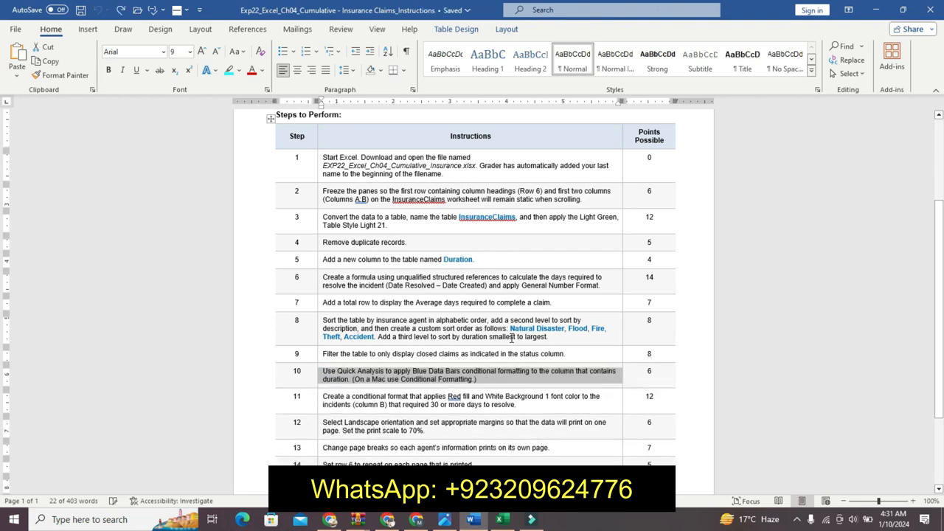
- Review the beginning of the project instructions in Word and return to the claims table in Excel
drag(942, 298, 931, 175)
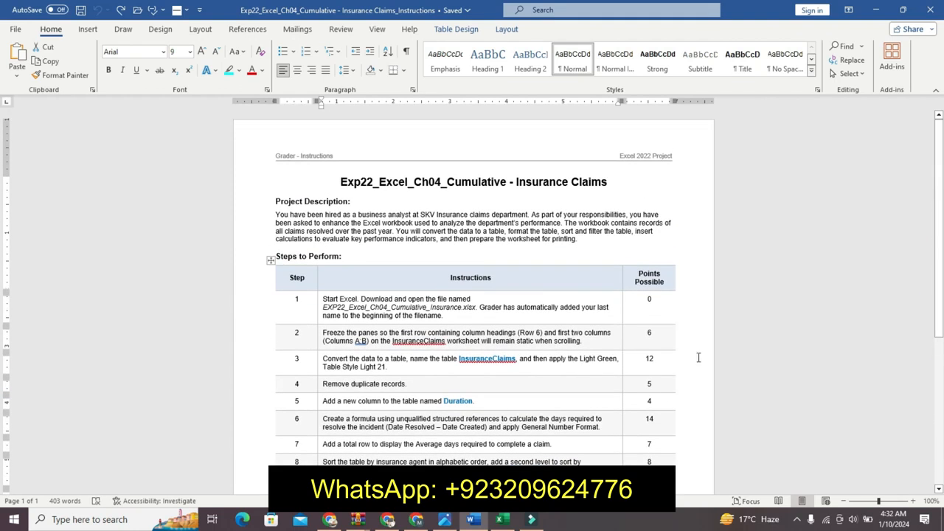
click(500, 519)
click(525, 450)
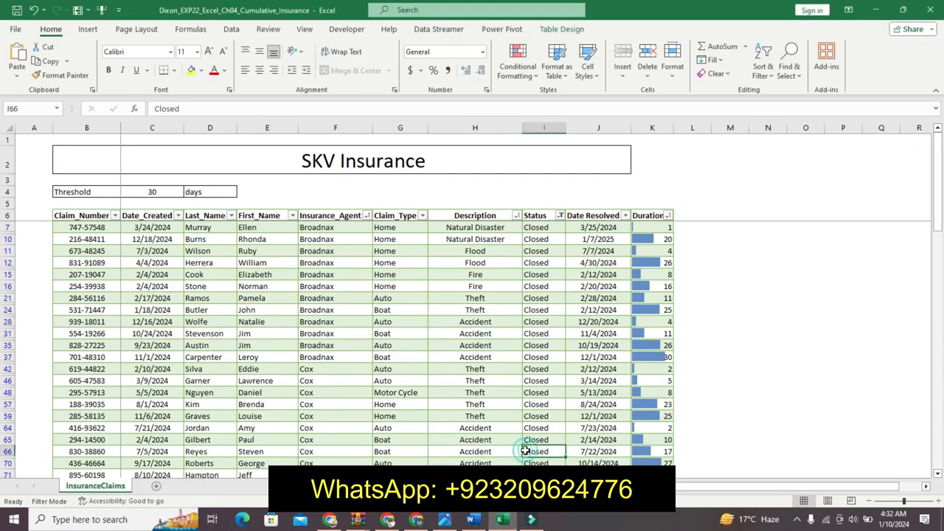